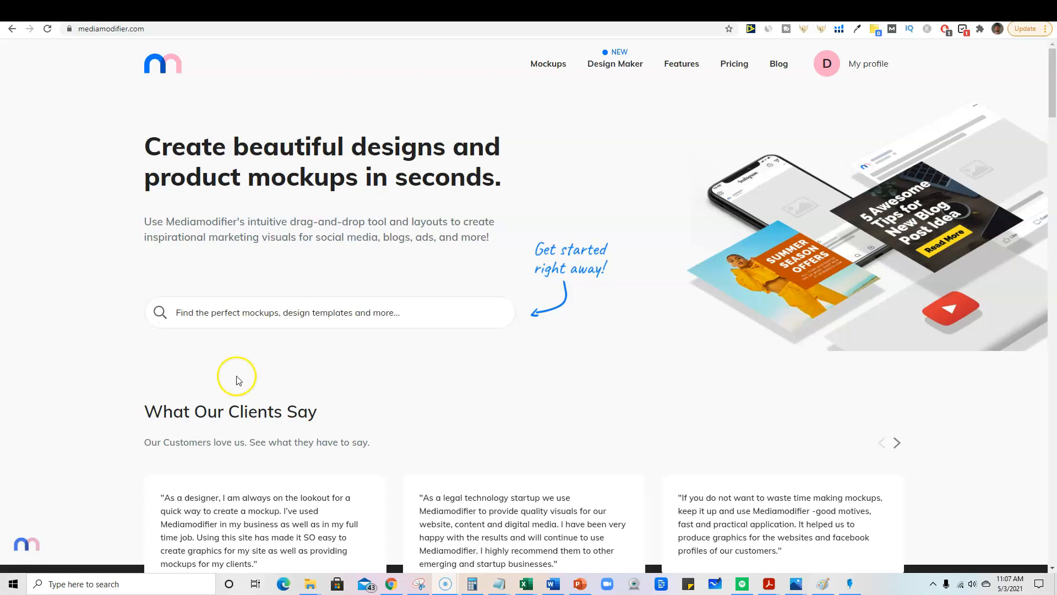
- Look over the home page and open the catalogue of all mockups
{"action": "scroll", "coordinate": [709, 324], "scroll_direction": "down", "scroll_amount": 7}
{"action": "scroll", "coordinate": [715, 385], "scroll_direction": "up", "scroll_amount": 7}
{"action": "mouse_move", "coordinate": [548, 65]}
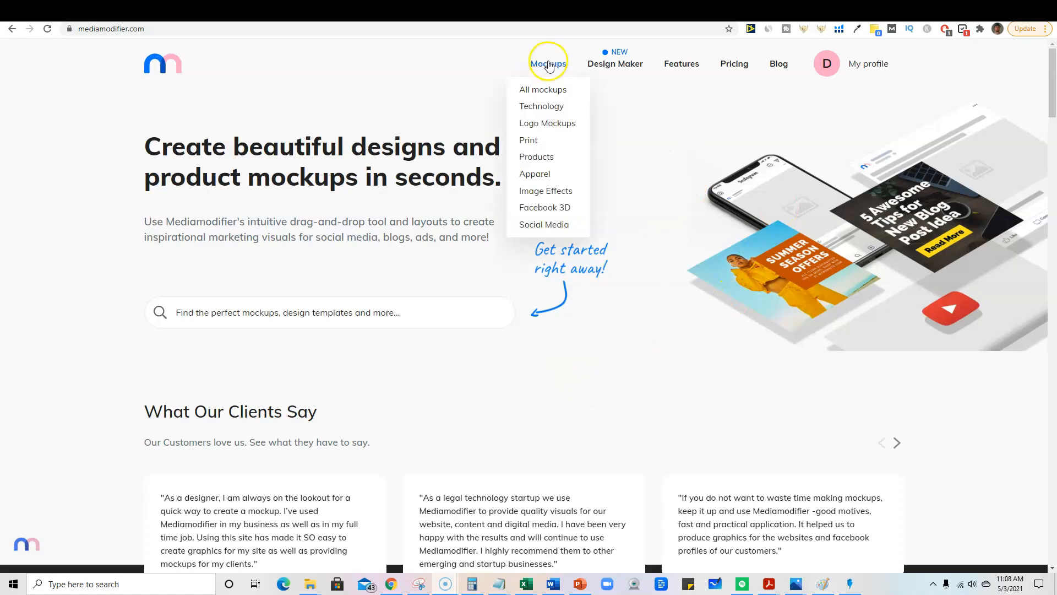
{"action": "left_click", "coordinate": [545, 90]}
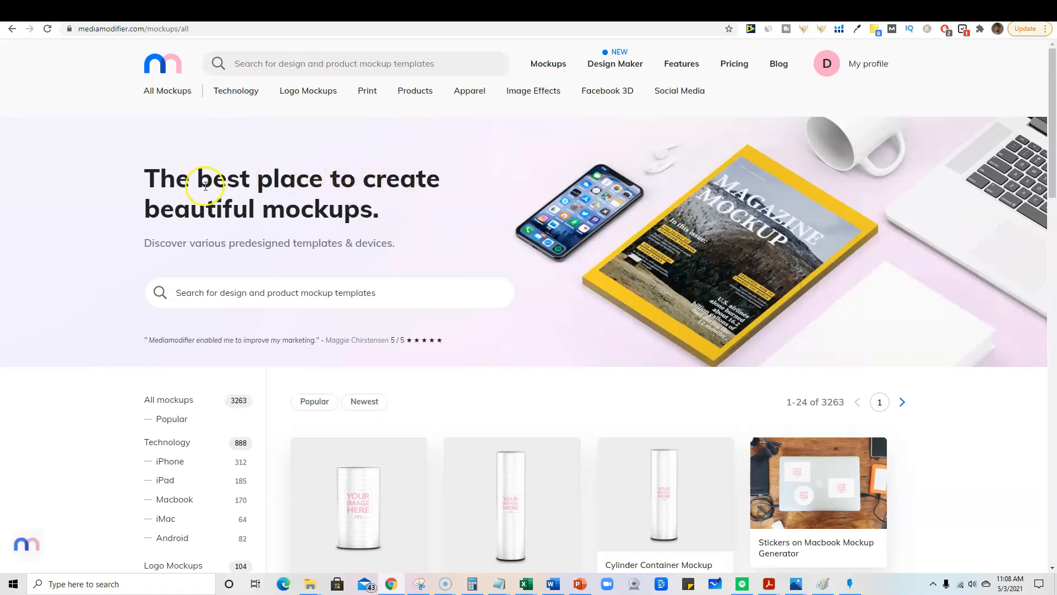
- Look through the all-mockups catalogue and its list of template categories
{"action": "scroll", "coordinate": [213, 295], "scroll_direction": "down", "scroll_amount": 6}
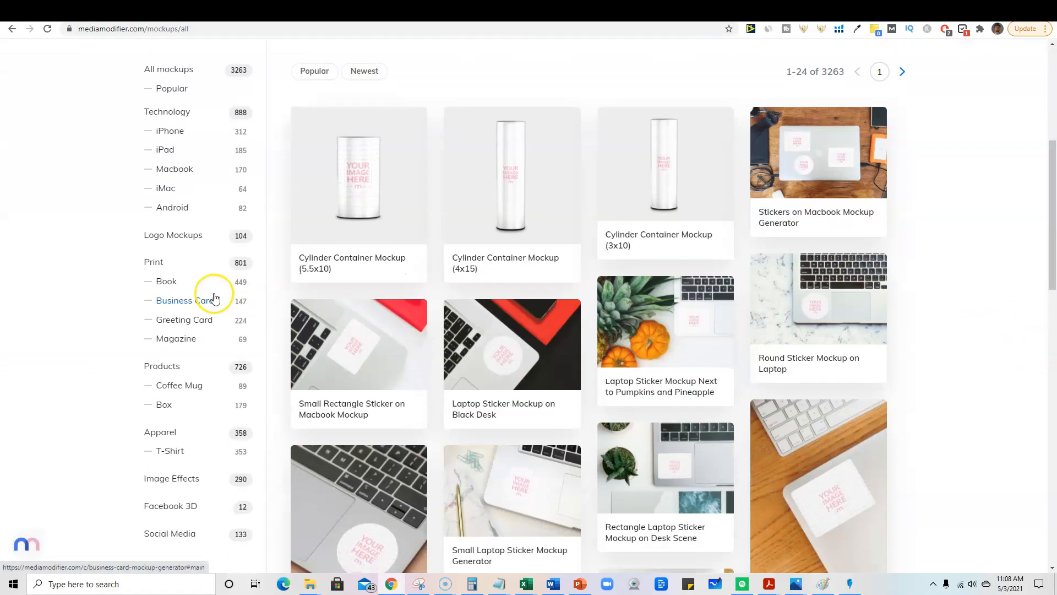
{"action": "scroll", "coordinate": [830, 431], "scroll_direction": "down", "scroll_amount": 5}
{"action": "scroll", "coordinate": [833, 418], "scroll_direction": "up", "scroll_amount": 11}
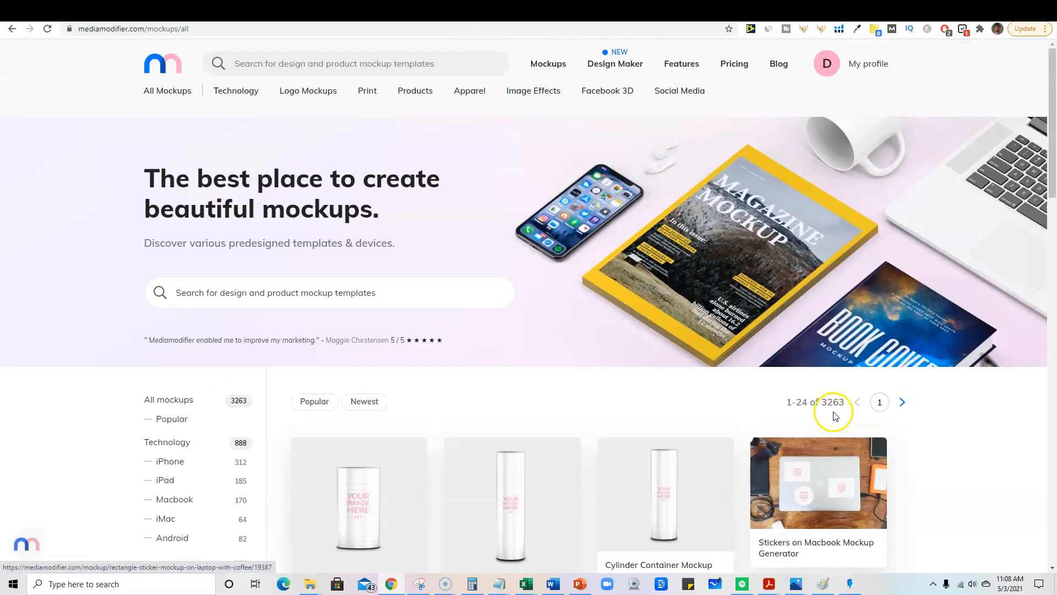
{"action": "scroll", "coordinate": [725, 378], "scroll_direction": "down", "scroll_amount": 4}
{"action": "scroll", "coordinate": [642, 371], "scroll_direction": "up", "scroll_amount": 1}
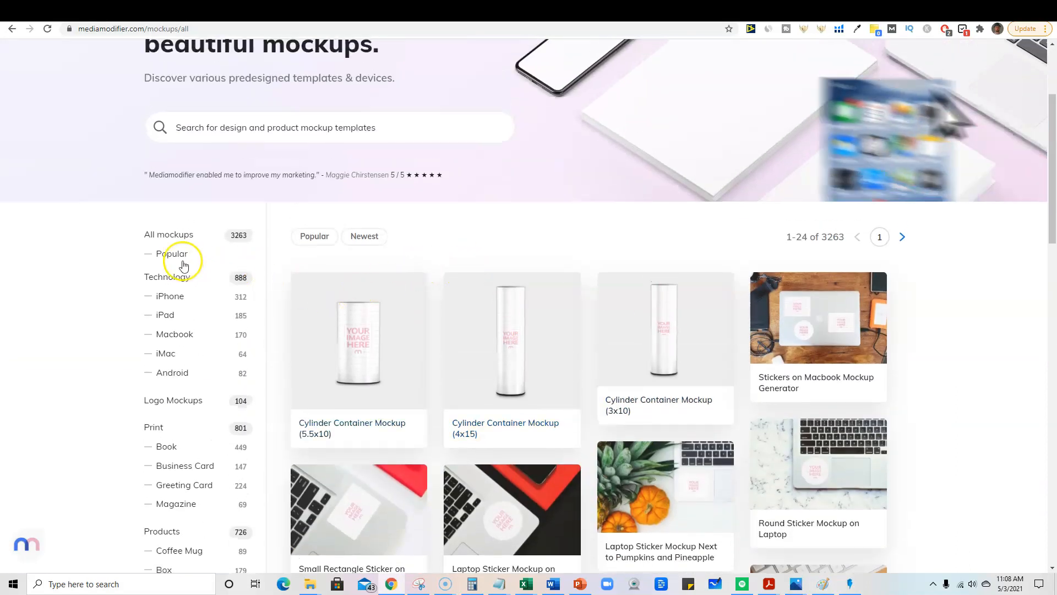
{"action": "scroll", "coordinate": [227, 276], "scroll_direction": "down", "scroll_amount": 2}
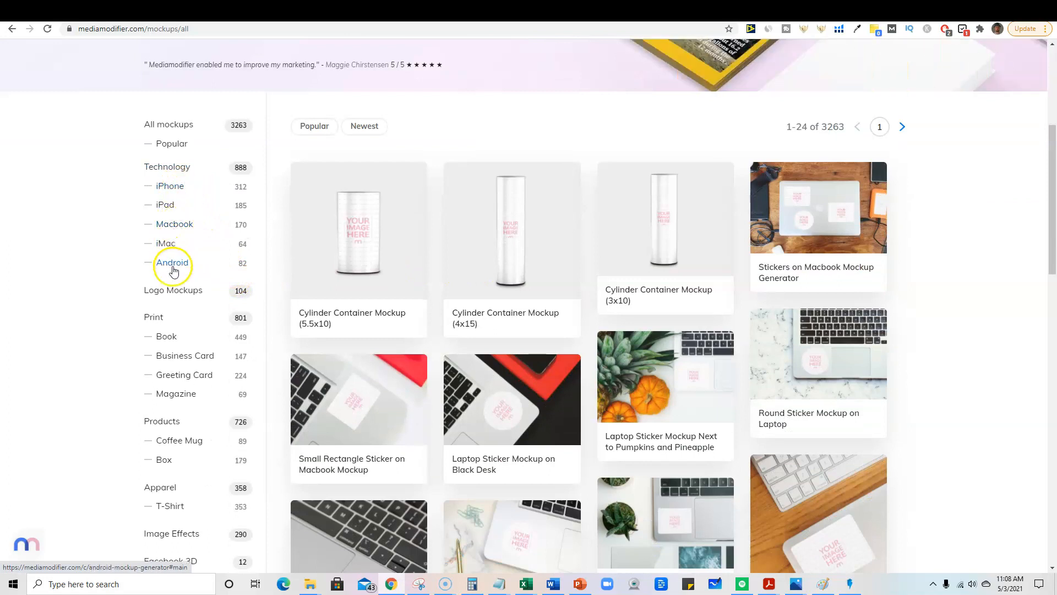
{"action": "scroll", "coordinate": [165, 336], "scroll_direction": "down", "scroll_amount": 1}
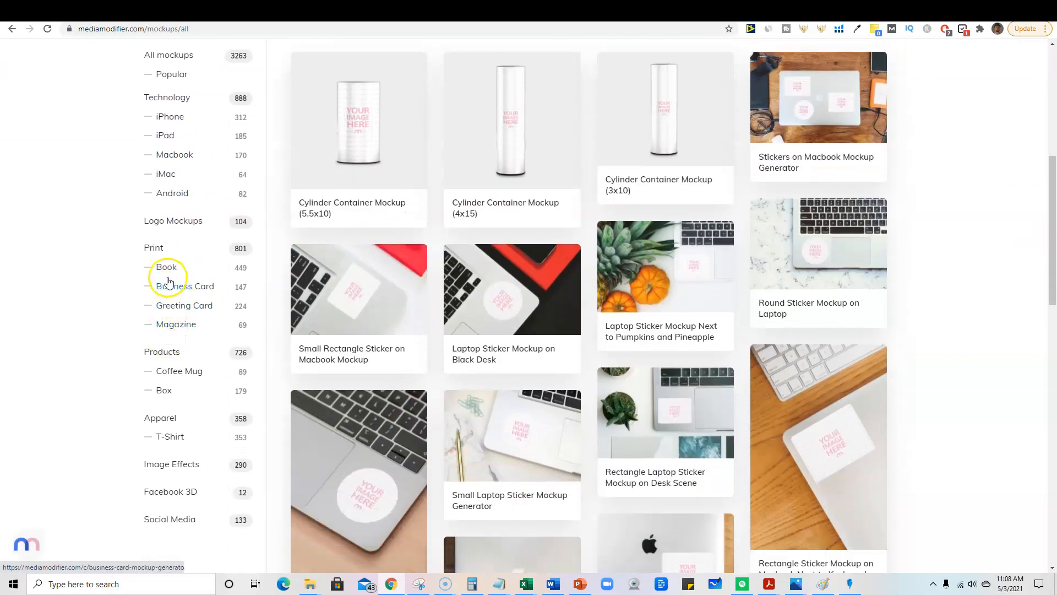
- Show the Book mockups in the Print category and look through the templates
{"action": "left_click", "coordinate": [167, 273]}
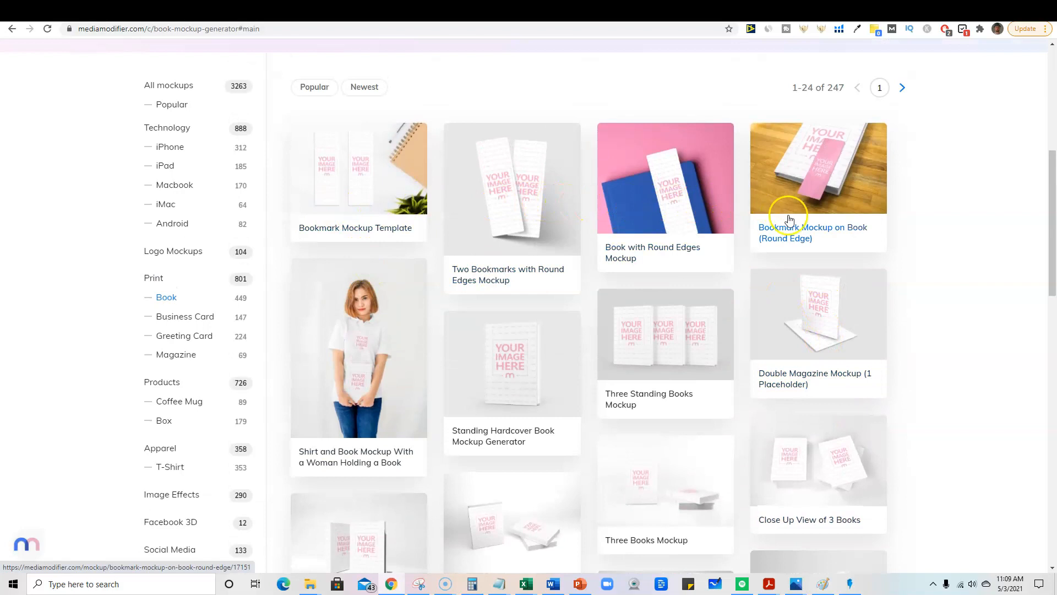
{"action": "scroll", "coordinate": [690, 229], "scroll_direction": "down", "scroll_amount": 2}
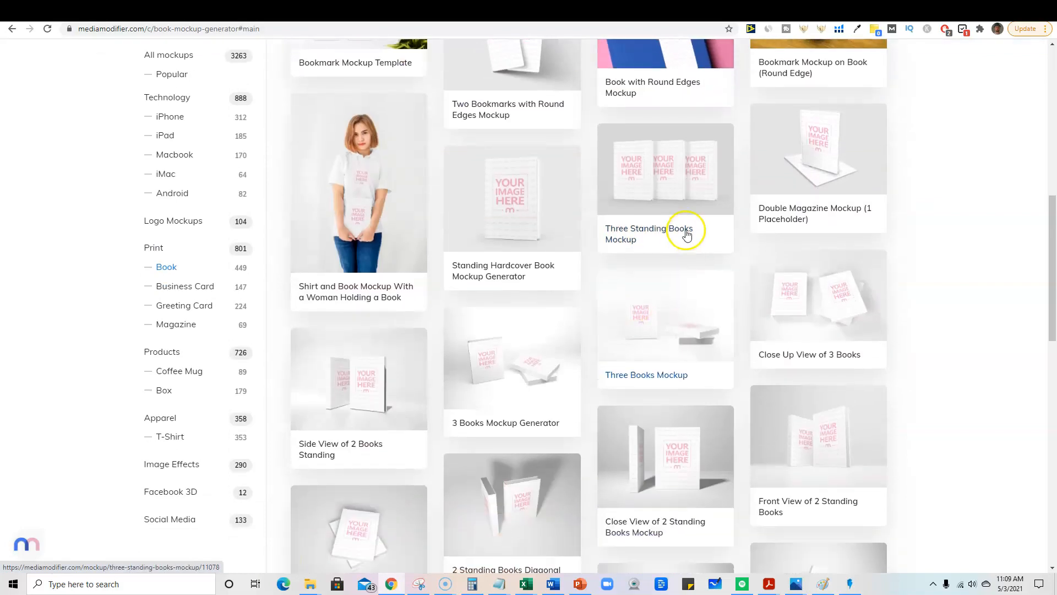
{"action": "scroll", "coordinate": [474, 283], "scroll_direction": "down", "scroll_amount": 4}
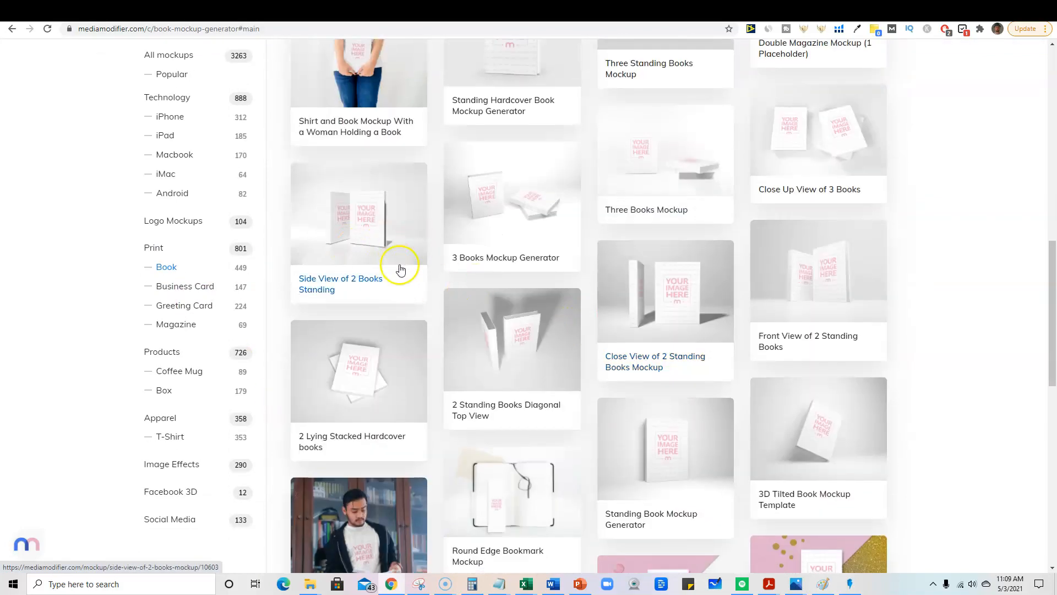
{"action": "scroll", "coordinate": [714, 378], "scroll_direction": "down", "scroll_amount": 3}
{"action": "scroll", "coordinate": [714, 378], "scroll_direction": "down", "scroll_amount": 2}
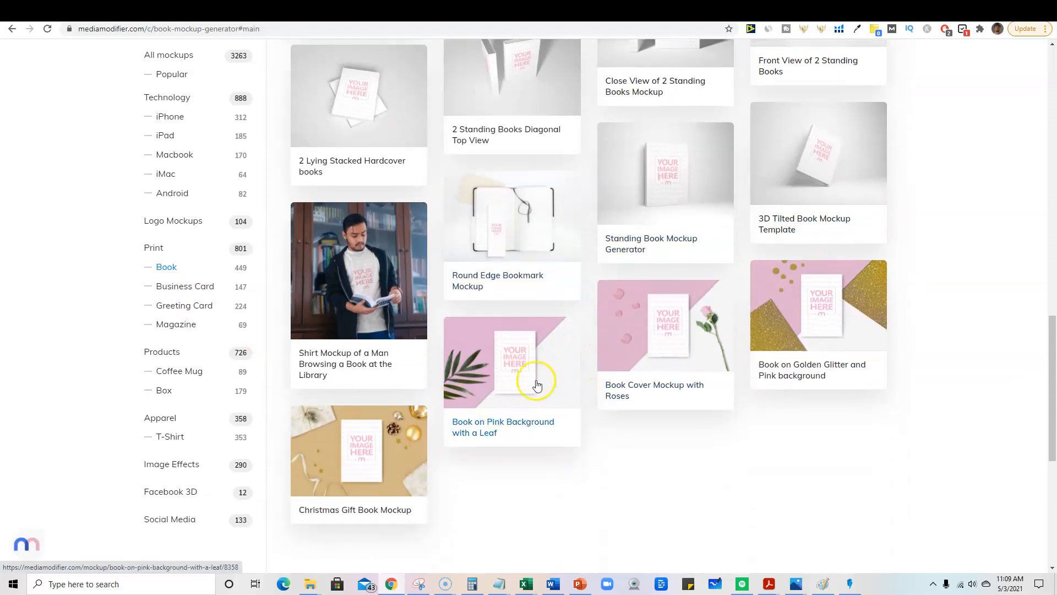
{"action": "scroll", "coordinate": [212, 360], "scroll_direction": "up", "scroll_amount": 1}
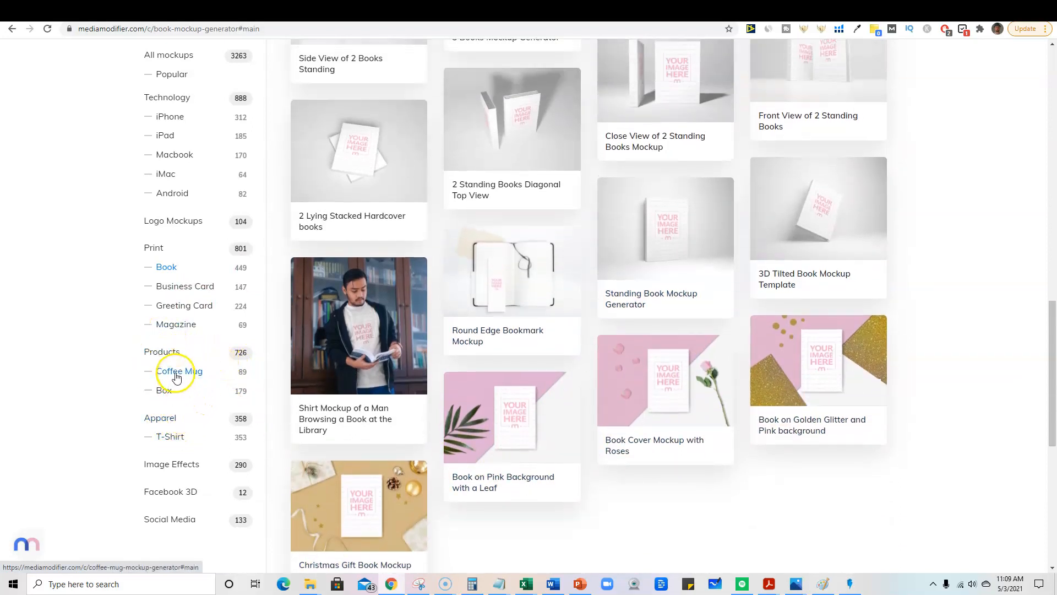
- Show the Magazine mockups in the Print category and look through the templates
{"action": "scroll", "coordinate": [180, 330], "scroll_direction": "up", "scroll_amount": 2}
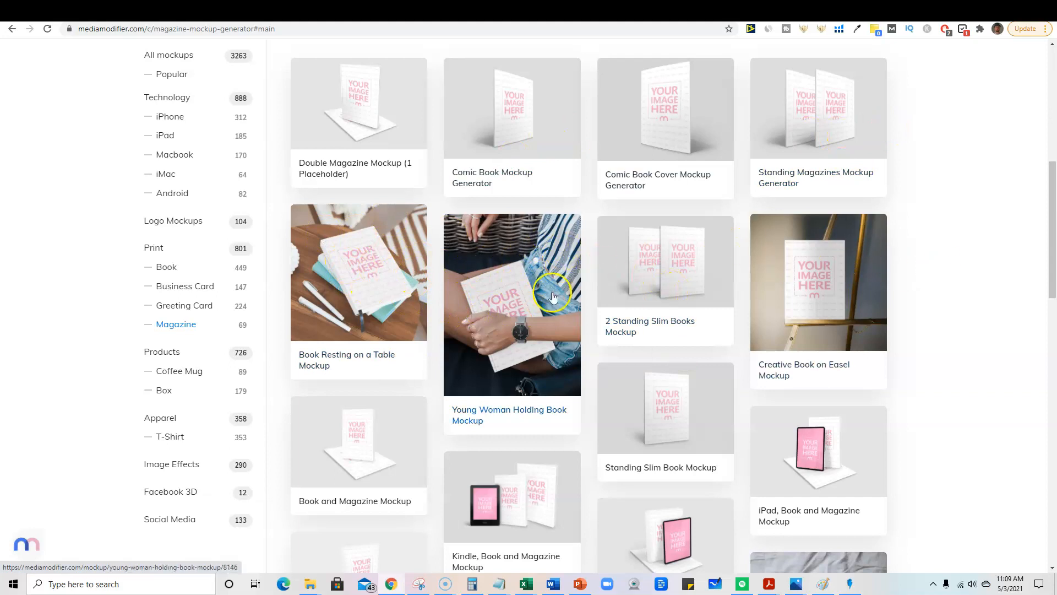
{"action": "scroll", "coordinate": [496, 386], "scroll_direction": "down", "scroll_amount": 4}
{"action": "scroll", "coordinate": [628, 416], "scroll_direction": "down", "scroll_amount": 1}
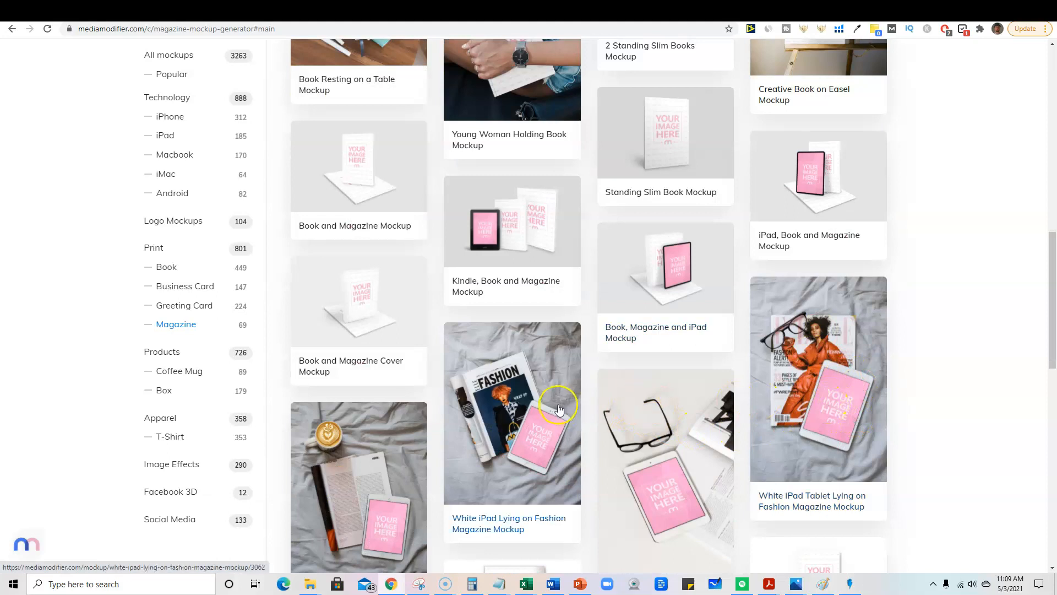
{"action": "scroll", "coordinate": [565, 402], "scroll_direction": "down", "scroll_amount": 10}
{"action": "scroll", "coordinate": [602, 354], "scroll_direction": "up", "scroll_amount": 4}
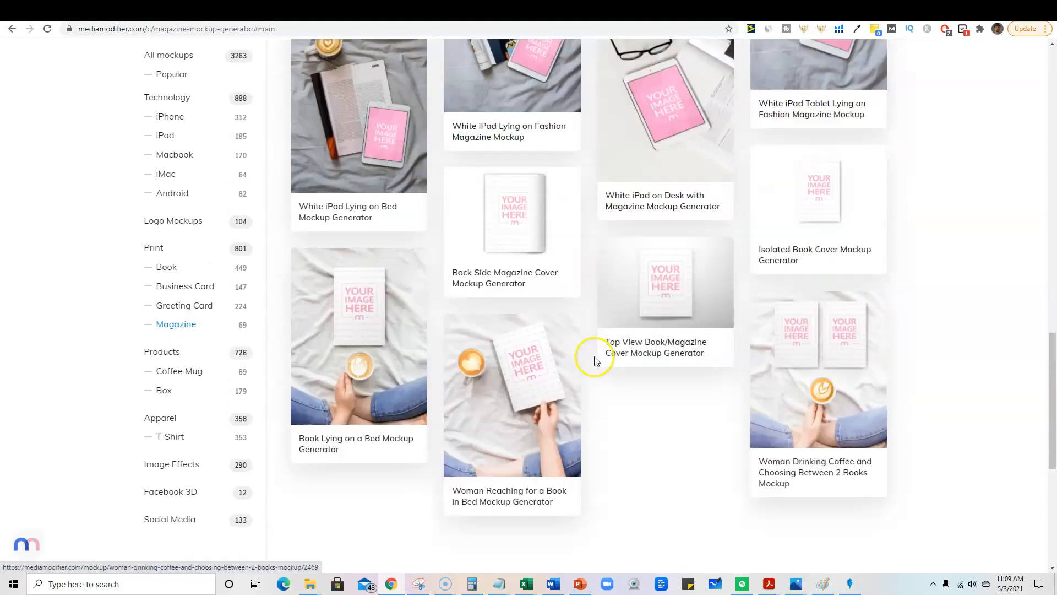
- Show the Coffee Mug mockups in the Products category and look through the first page of templates
{"action": "left_click", "coordinate": [170, 375]}
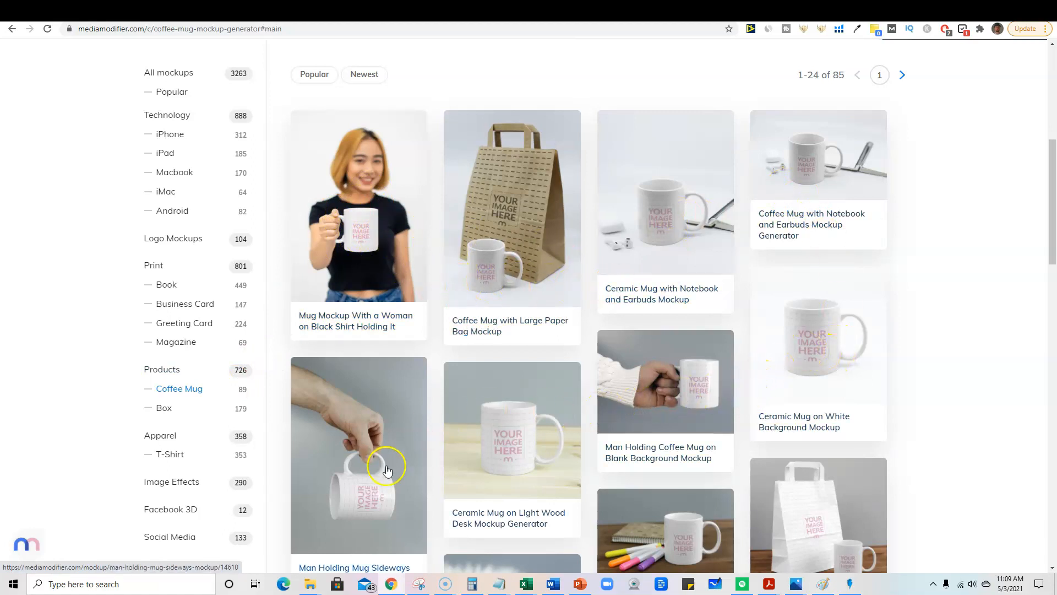
{"action": "scroll", "coordinate": [394, 457], "scroll_direction": "down", "scroll_amount": 3}
{"action": "scroll", "coordinate": [734, 388], "scroll_direction": "down", "scroll_amount": 10}
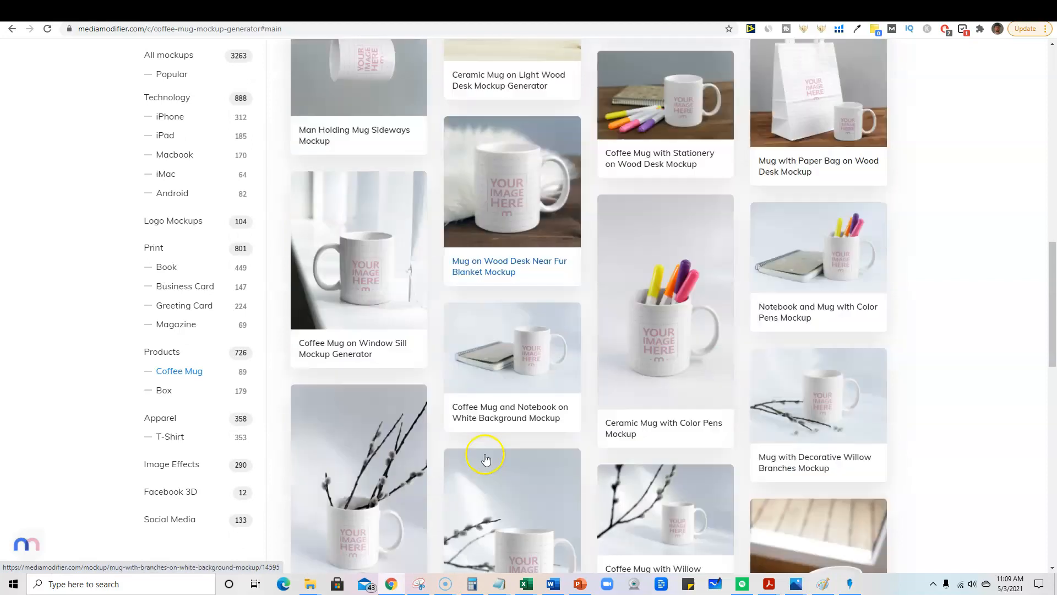
{"action": "scroll", "coordinate": [578, 378], "scroll_direction": "down", "scroll_amount": 3}
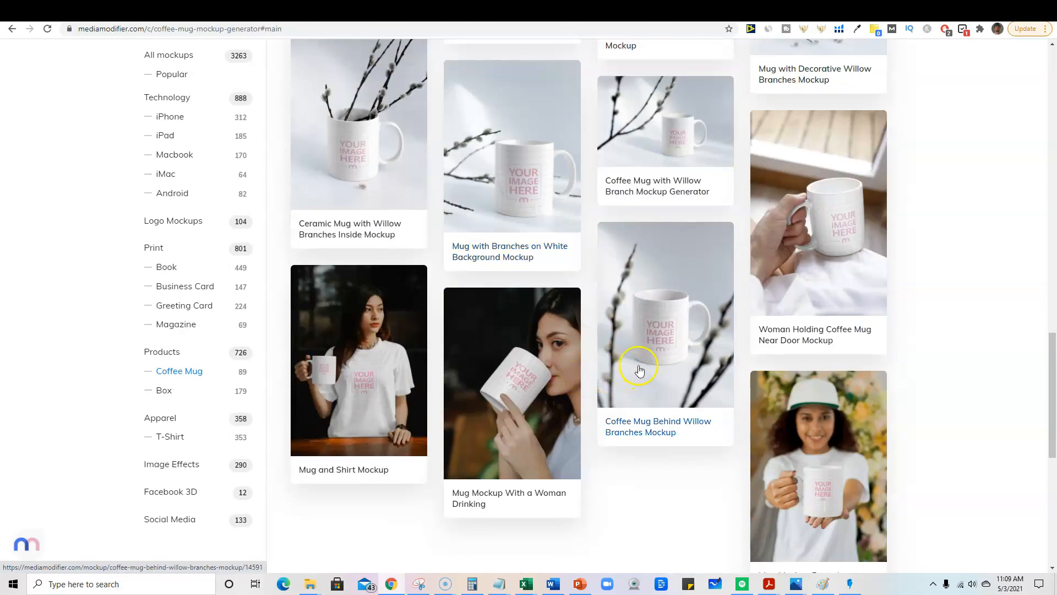
{"action": "scroll", "coordinate": [574, 347], "scroll_direction": "down", "scroll_amount": 3}
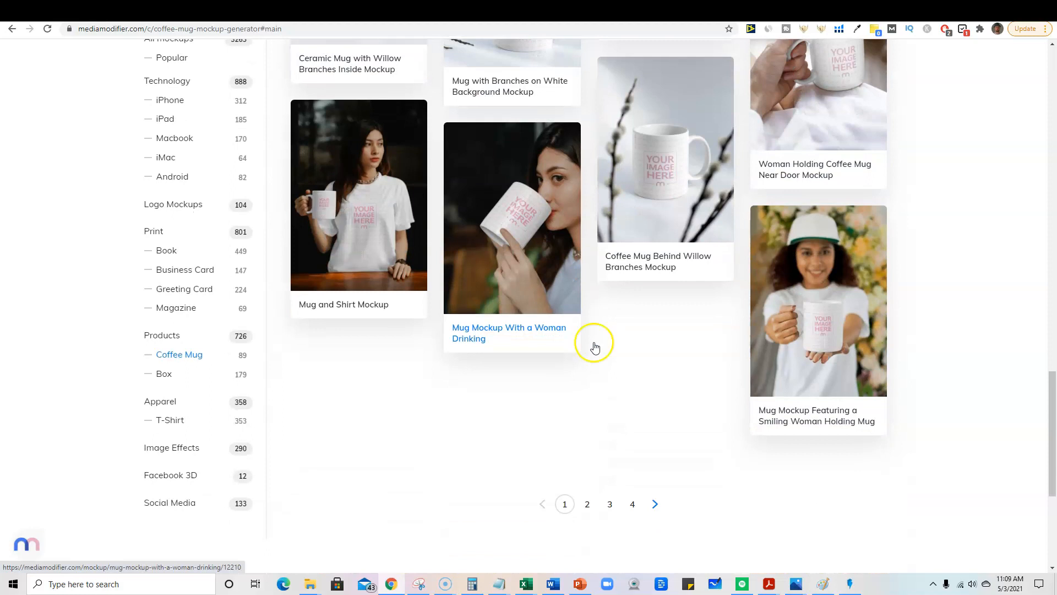
{"action": "scroll", "coordinate": [662, 375], "scroll_direction": "up", "scroll_amount": 2}
{"action": "scroll", "coordinate": [622, 472], "scroll_direction": "down", "scroll_amount": 2}
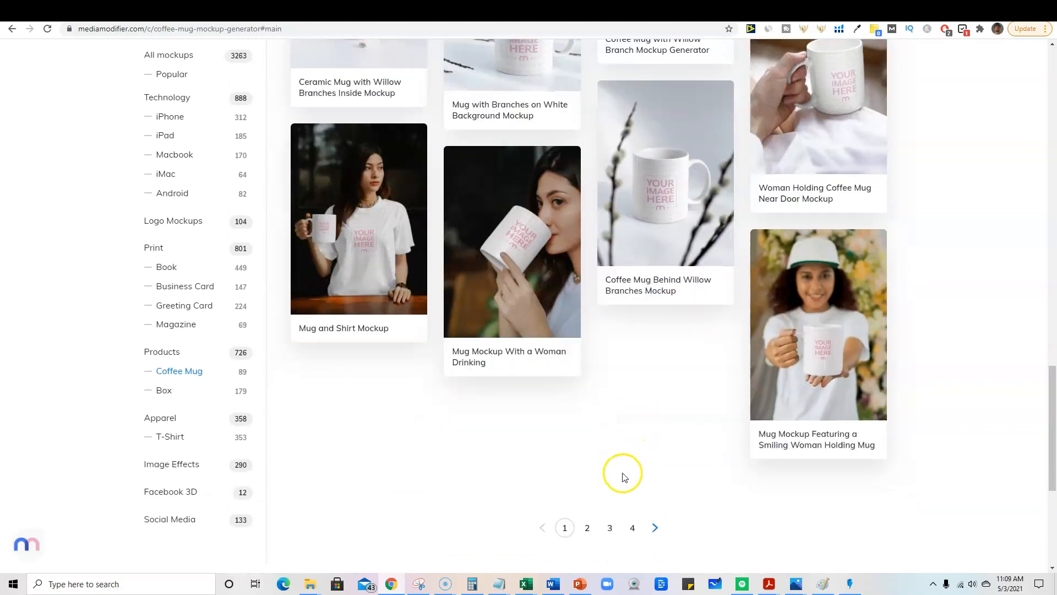
- Go to page 2 of the Coffee Mug mockups and look through the templates
{"action": "left_click", "coordinate": [590, 506]}
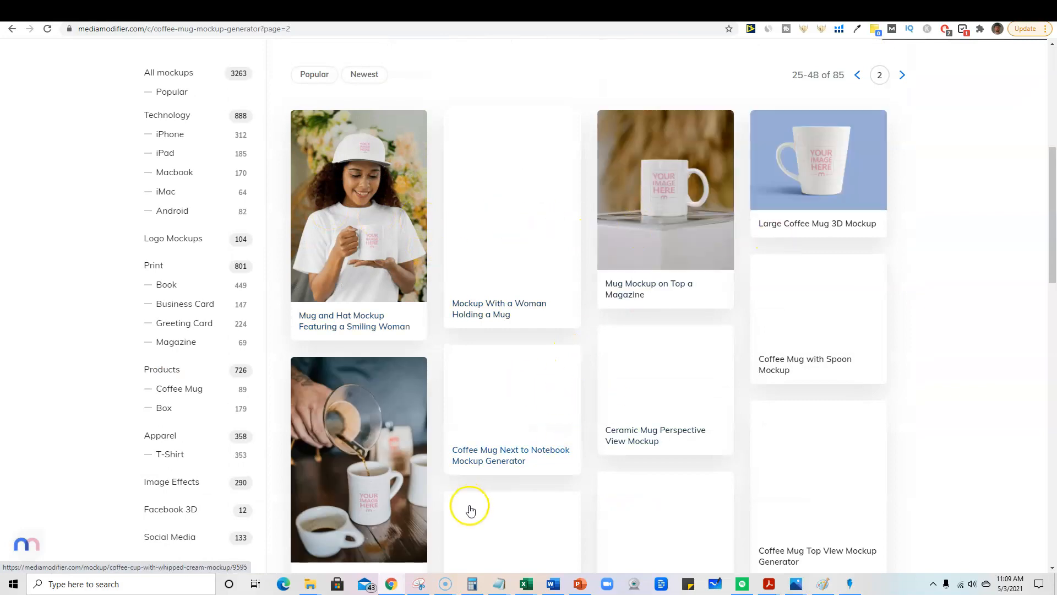
{"action": "scroll", "coordinate": [335, 490], "scroll_direction": "down", "scroll_amount": 2}
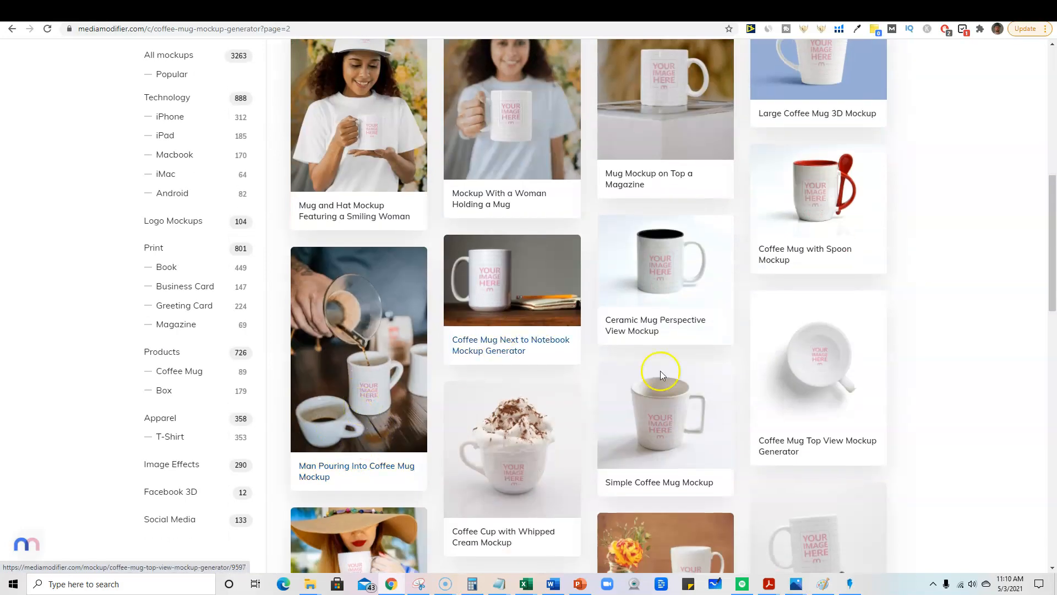
{"action": "scroll", "coordinate": [687, 402], "scroll_direction": "down", "scroll_amount": 4}
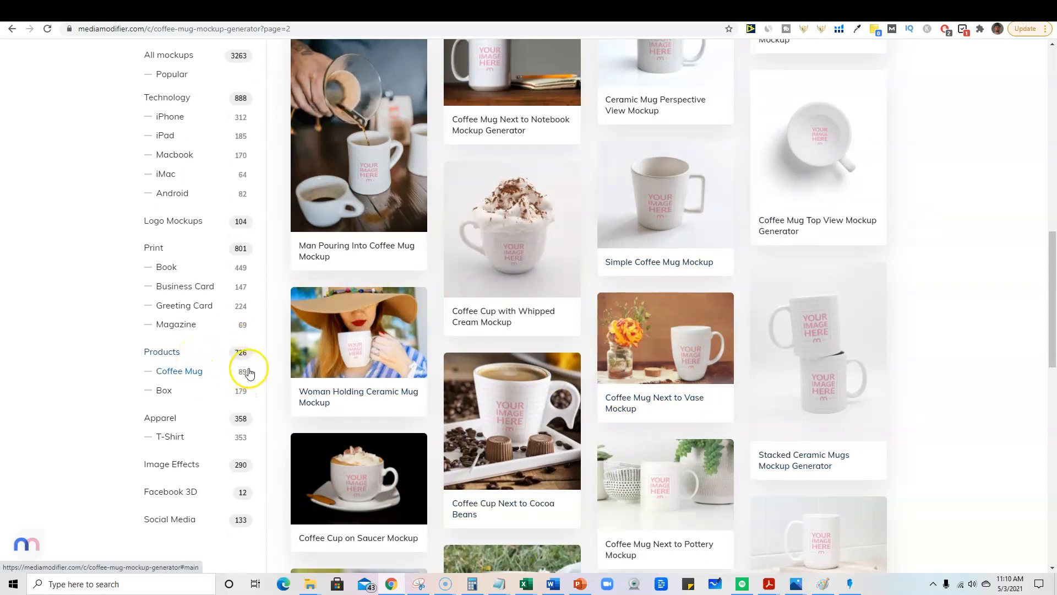
- Show the Box mockups in the Products category and look through the first page of templates
{"action": "left_click", "coordinate": [165, 392]}
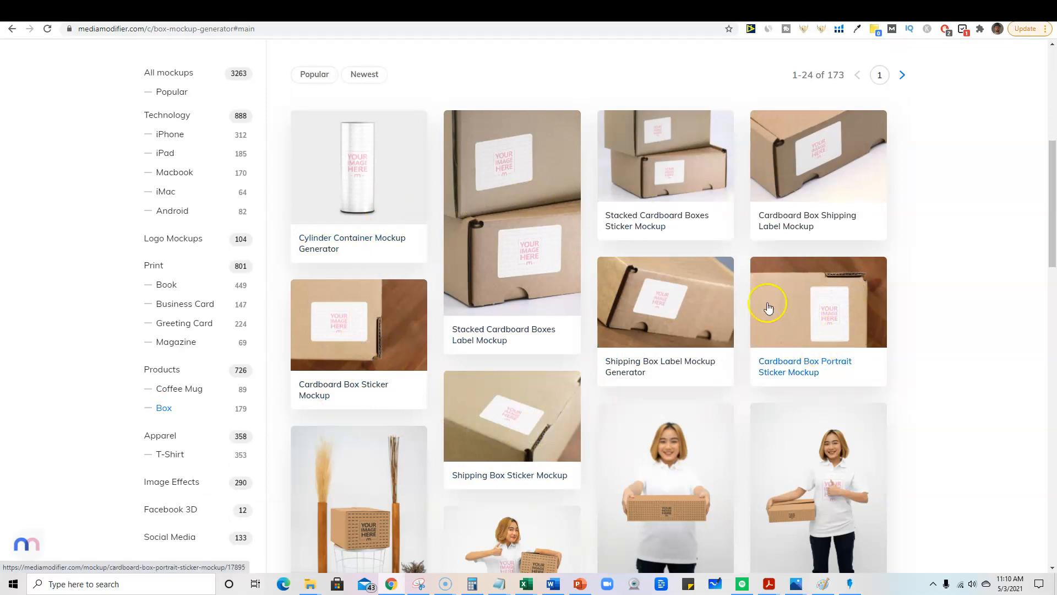
{"action": "scroll", "coordinate": [754, 413], "scroll_direction": "down", "scroll_amount": 4}
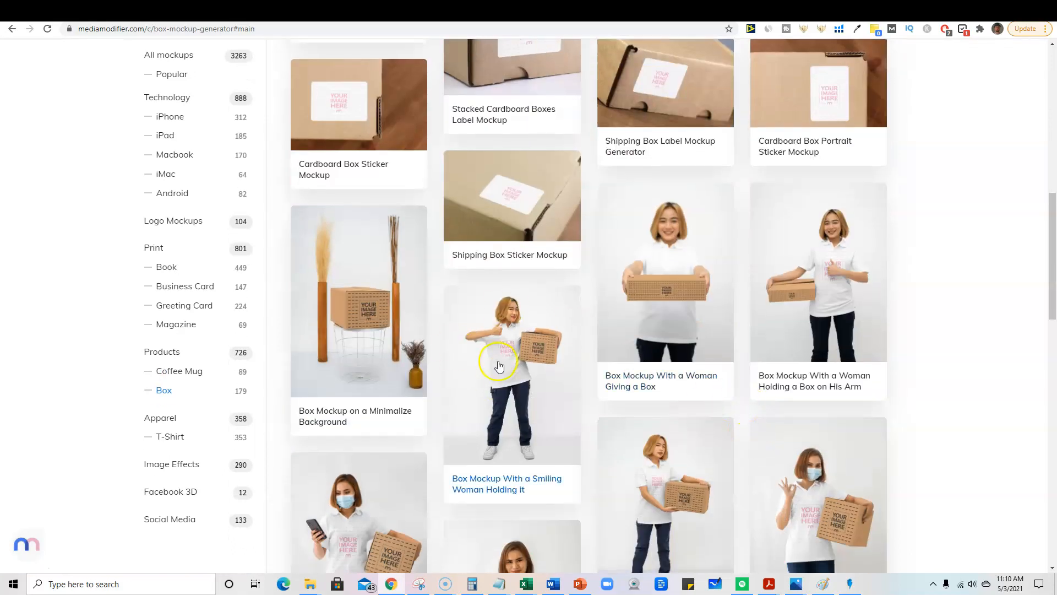
{"action": "scroll", "coordinate": [435, 374], "scroll_direction": "down", "scroll_amount": 1}
{"action": "scroll", "coordinate": [378, 387], "scroll_direction": "down", "scroll_amount": 7}
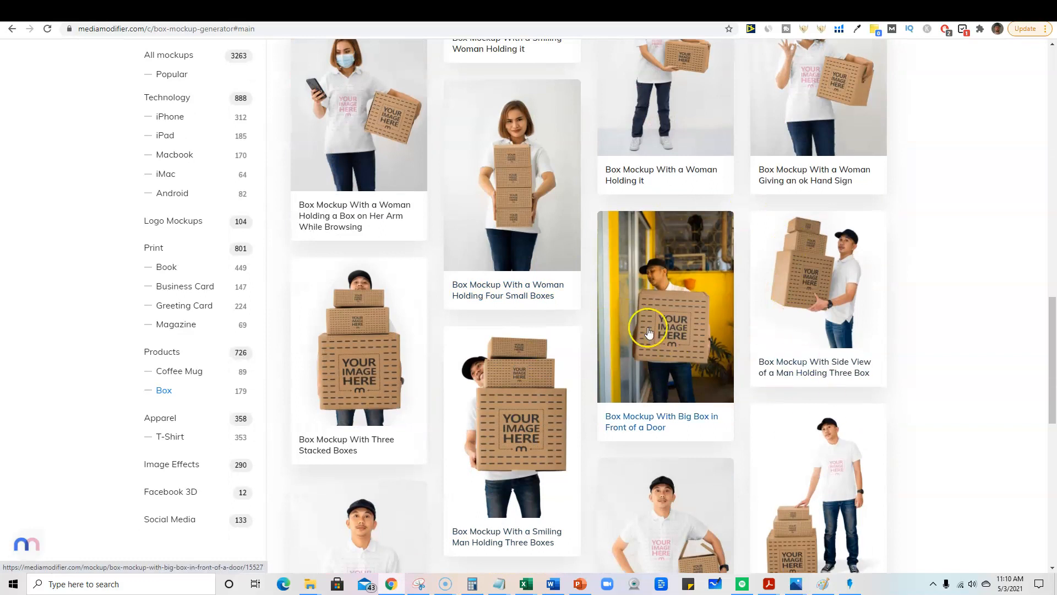
{"action": "scroll", "coordinate": [633, 389], "scroll_direction": "down", "scroll_amount": 5}
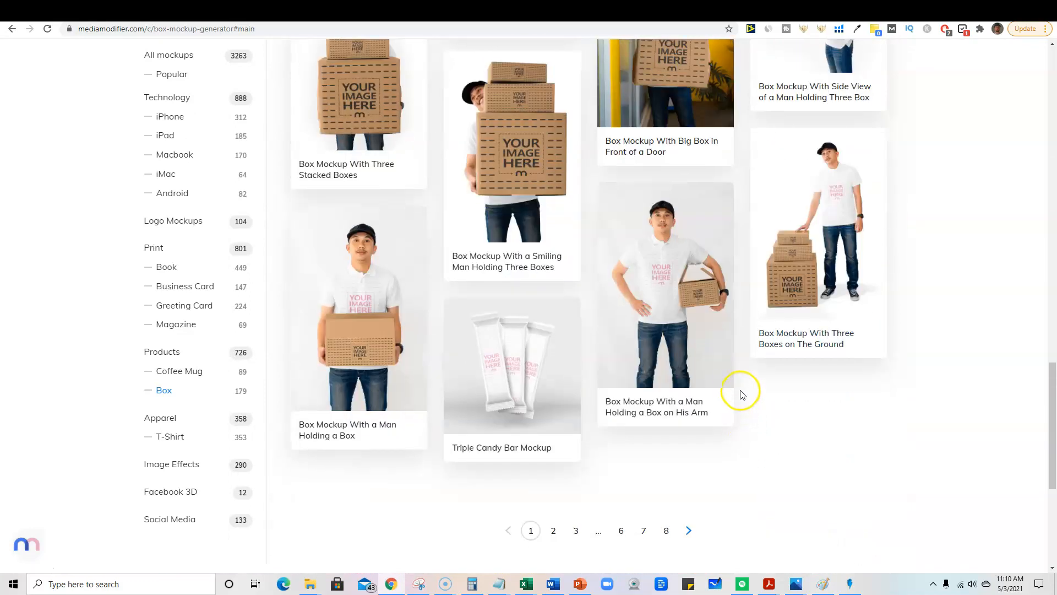
{"action": "scroll", "coordinate": [160, 375], "scroll_direction": "up", "scroll_amount": 2}
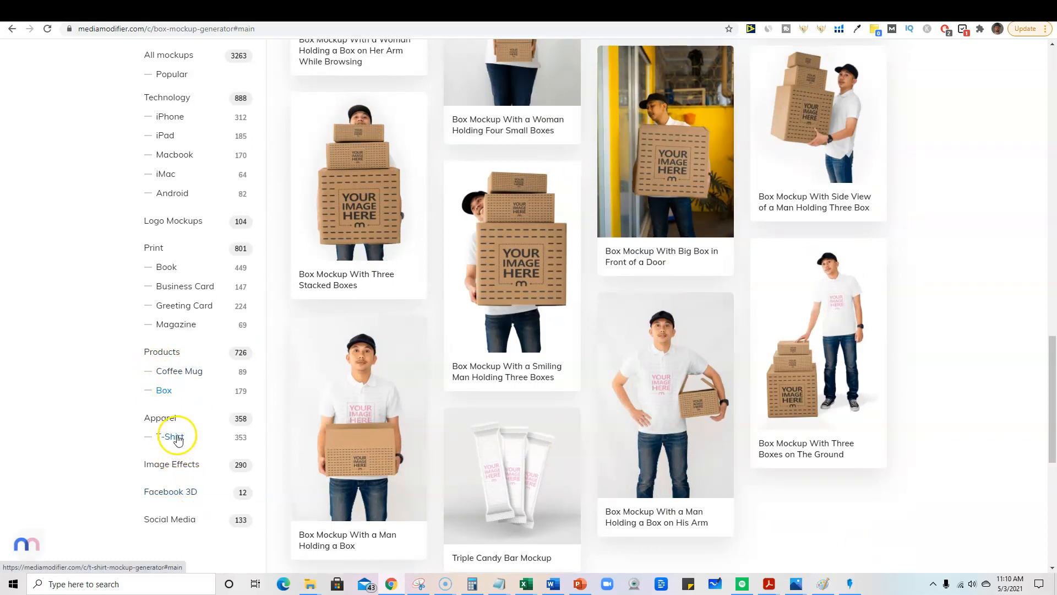
- Show the T-Shirt mockups in the Apparel category and look through the first page of templates
{"action": "scroll", "coordinate": [177, 434], "scroll_direction": "up", "scroll_amount": 2}
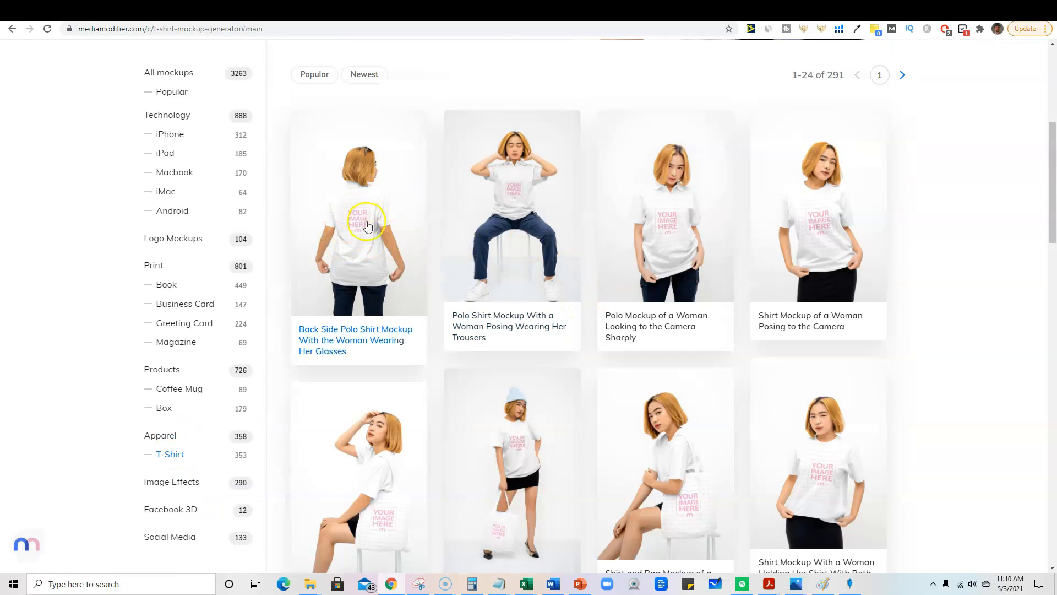
{"action": "scroll", "coordinate": [690, 456], "scroll_direction": "down", "scroll_amount": 8}
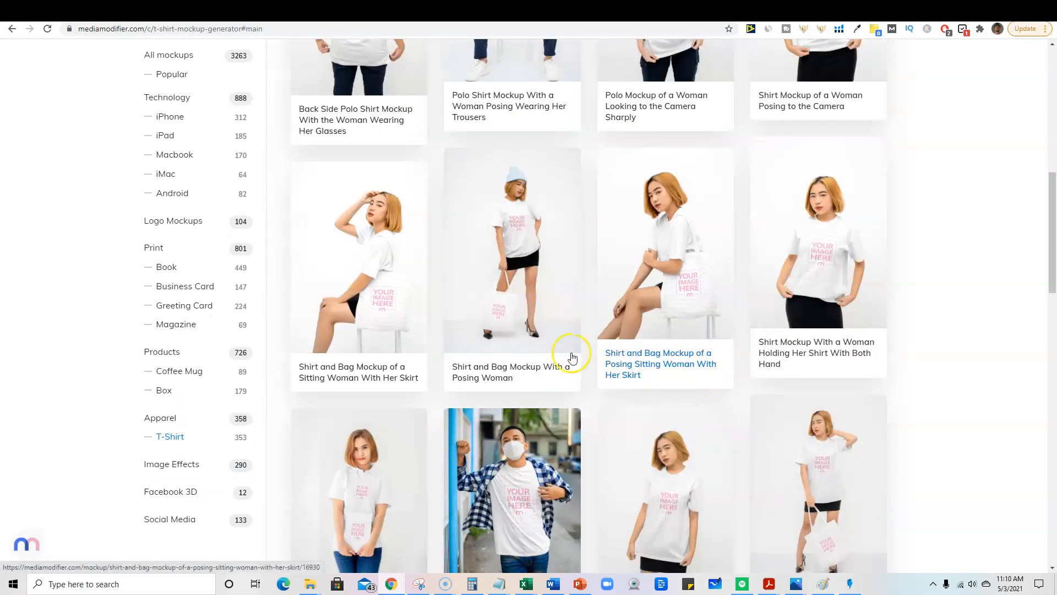
{"action": "scroll", "coordinate": [703, 402], "scroll_direction": "down", "scroll_amount": 7}
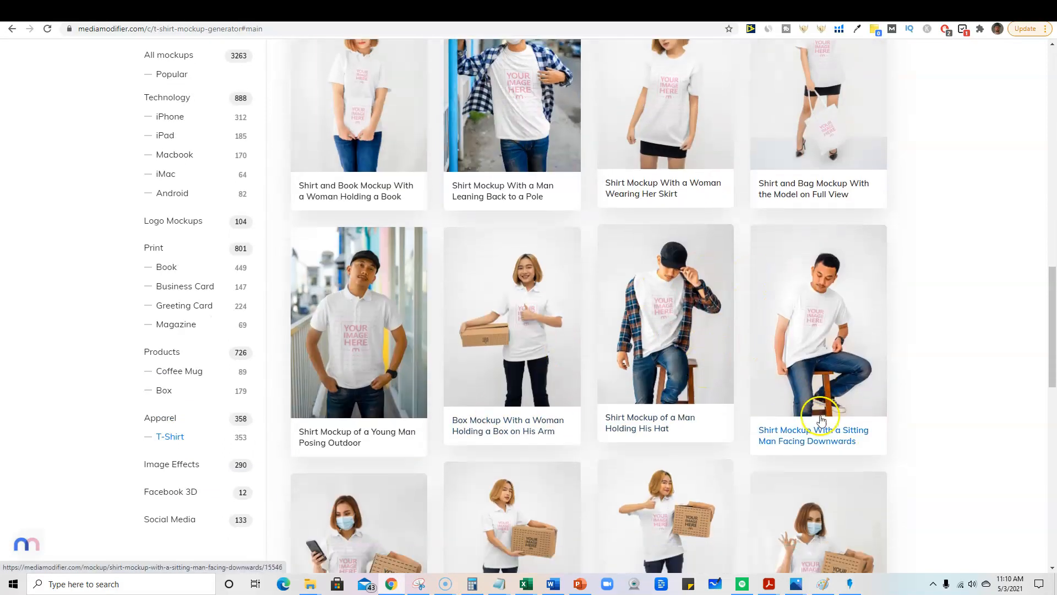
{"action": "scroll", "coordinate": [639, 452], "scroll_direction": "down", "scroll_amount": 5}
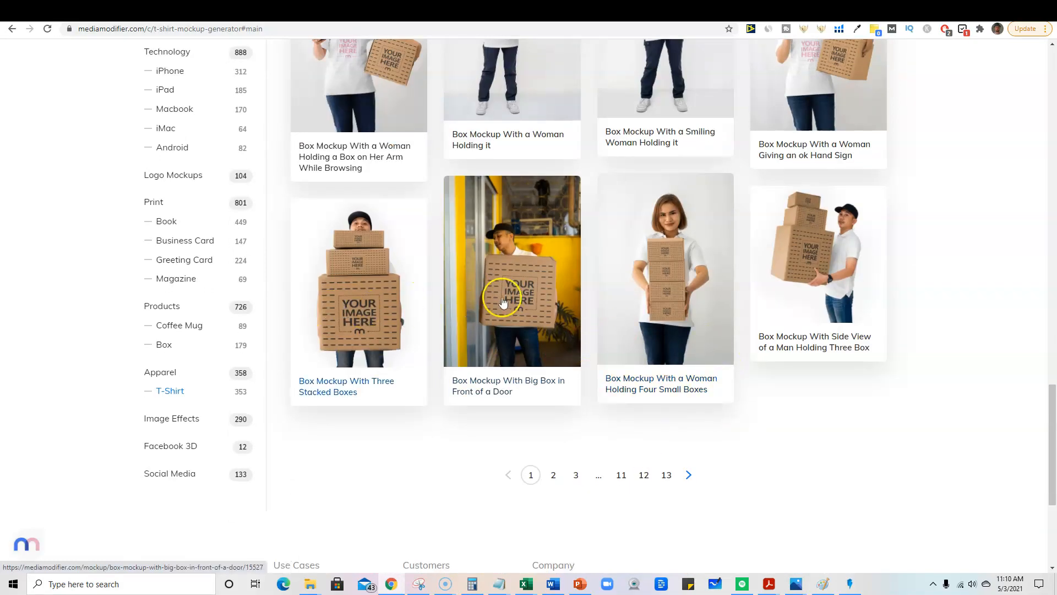
{"action": "scroll", "coordinate": [659, 317], "scroll_direction": "up", "scroll_amount": 13}
{"action": "scroll", "coordinate": [660, 318], "scroll_direction": "up", "scroll_amount": 14}
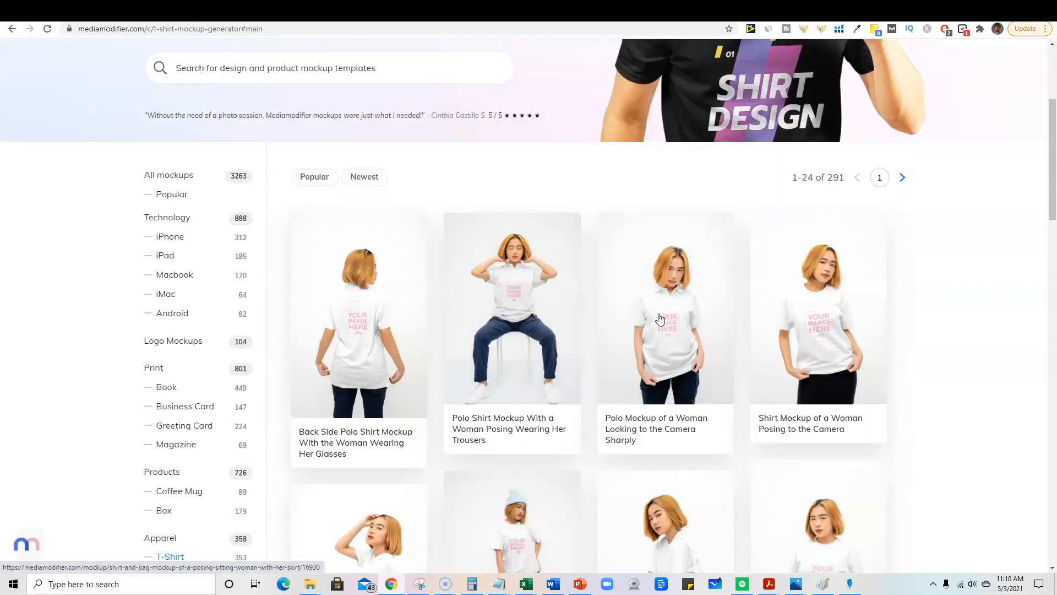
- Go to page 11 of the T-Shirt mockups
{"action": "scroll", "coordinate": [655, 322], "scroll_direction": "down", "scroll_amount": 5}
{"action": "scroll", "coordinate": [655, 318], "scroll_direction": "down", "scroll_amount": 20}
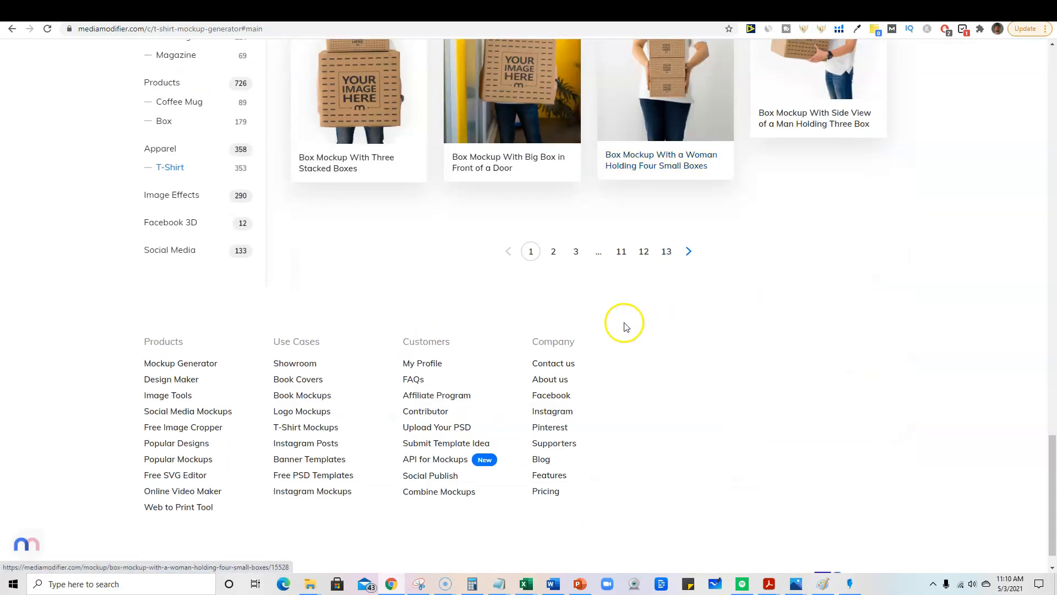
{"action": "left_click", "coordinate": [621, 251]}
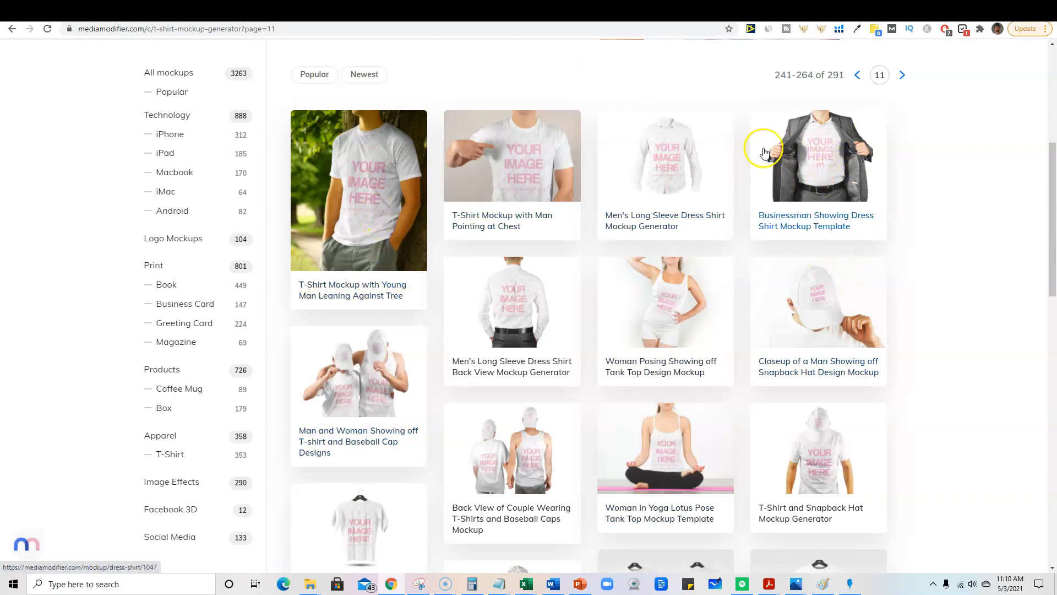
- Look through the T-Shirt mockup templates on page 11 and return to the start of the page
{"action": "scroll", "coordinate": [639, 330], "scroll_direction": "down", "scroll_amount": 4}
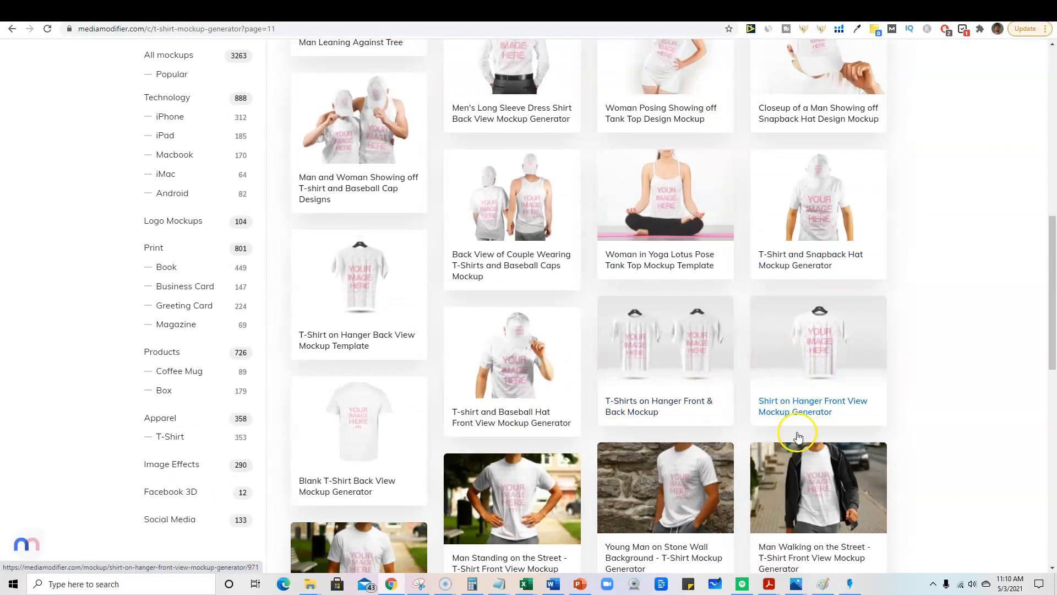
{"action": "scroll", "coordinate": [798, 436], "scroll_direction": "down", "scroll_amount": 3}
{"action": "scroll", "coordinate": [736, 349], "scroll_direction": "down", "scroll_amount": 4}
{"action": "scroll", "coordinate": [740, 387], "scroll_direction": "up", "scroll_amount": 4}
{"action": "scroll", "coordinate": [735, 384], "scroll_direction": "up", "scroll_amount": 10}
{"action": "left_click", "coordinate": [246, 295]}
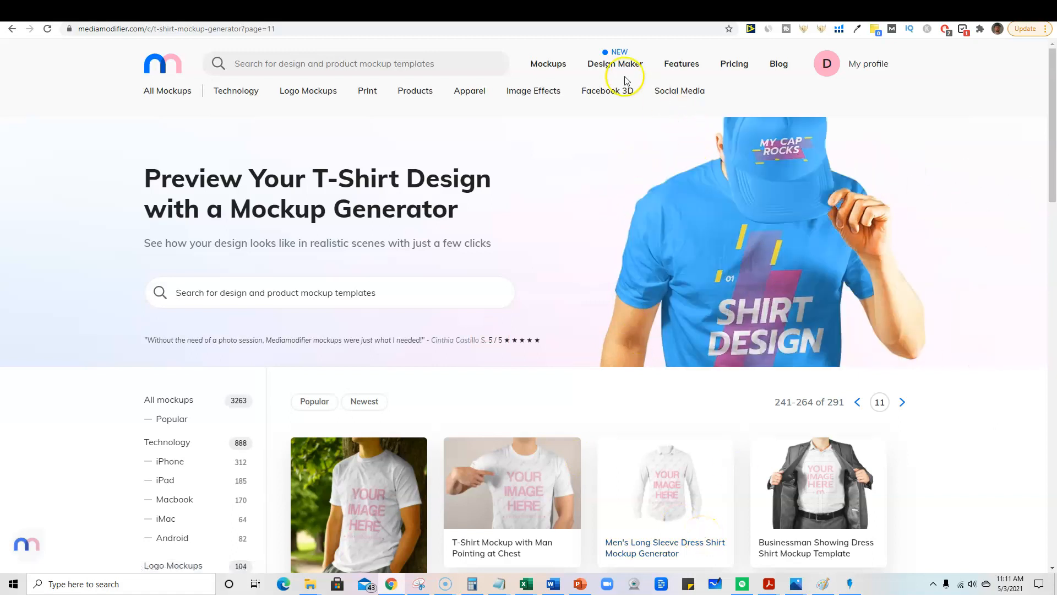
- Show the Instagram Post templates of the Design Maker and look through the first page of designs
{"action": "mouse_move", "coordinate": [622, 66]}
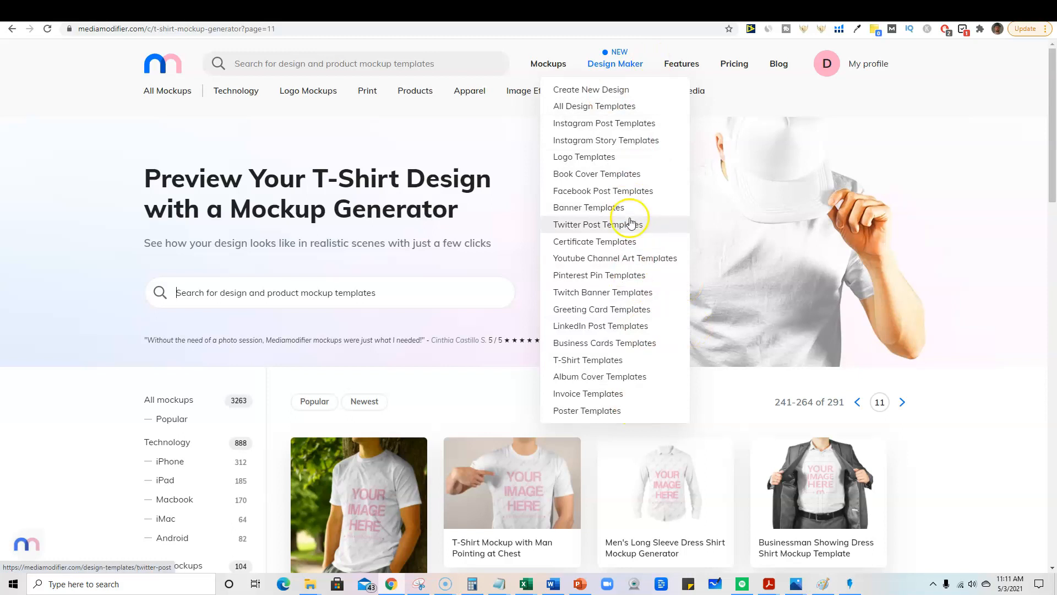
{"action": "left_click", "coordinate": [627, 124]}
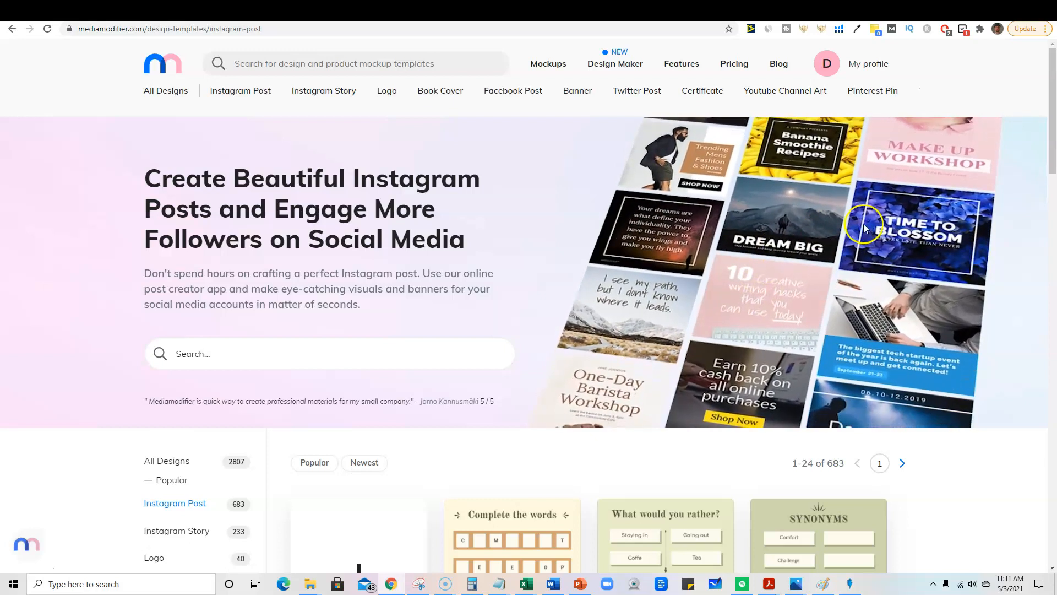
{"action": "scroll", "coordinate": [859, 225], "scroll_direction": "down", "scroll_amount": 5}
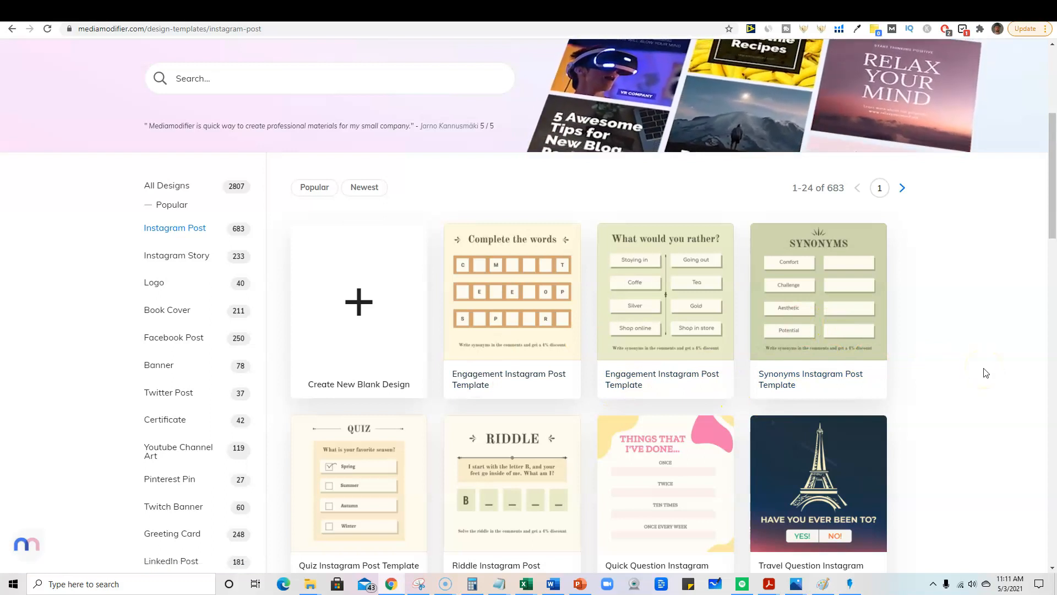
{"action": "left_click", "coordinate": [524, 435]}
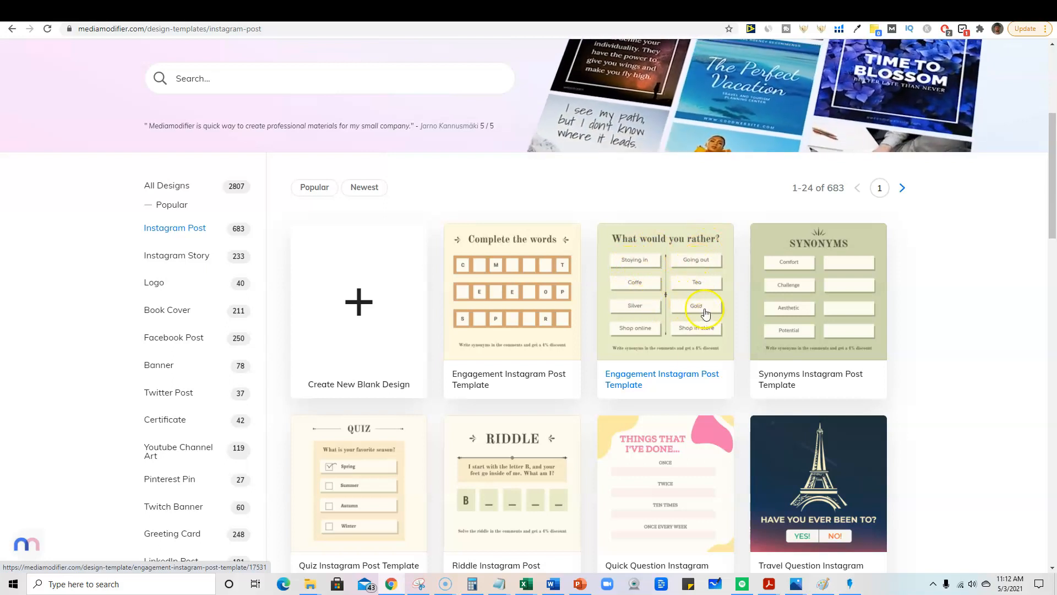
{"action": "scroll", "coordinate": [738, 413], "scroll_direction": "down", "scroll_amount": 6}
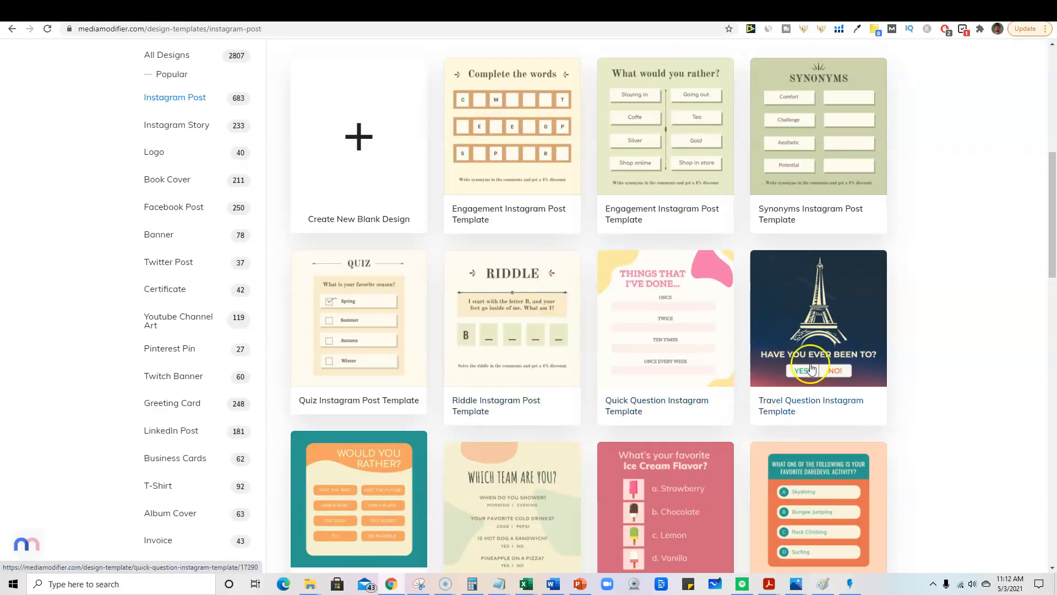
{"action": "scroll", "coordinate": [599, 361], "scroll_direction": "down", "scroll_amount": 6}
{"action": "scroll", "coordinate": [637, 352], "scroll_direction": "up", "scroll_amount": 12}
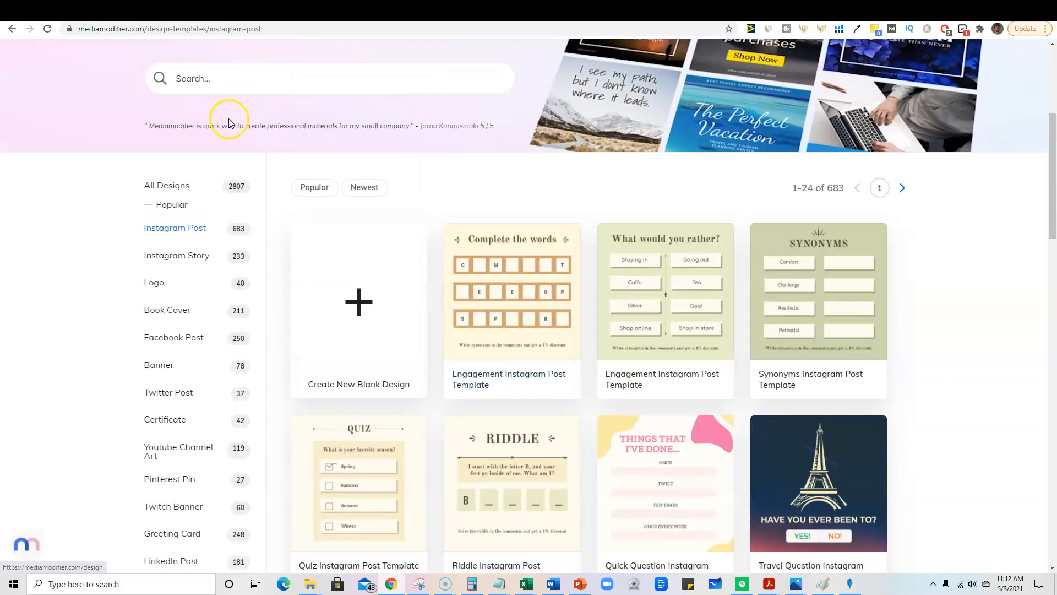
- Show the Book Cover design templates and look through the first page of designs
{"action": "left_click", "coordinate": [156, 309]}
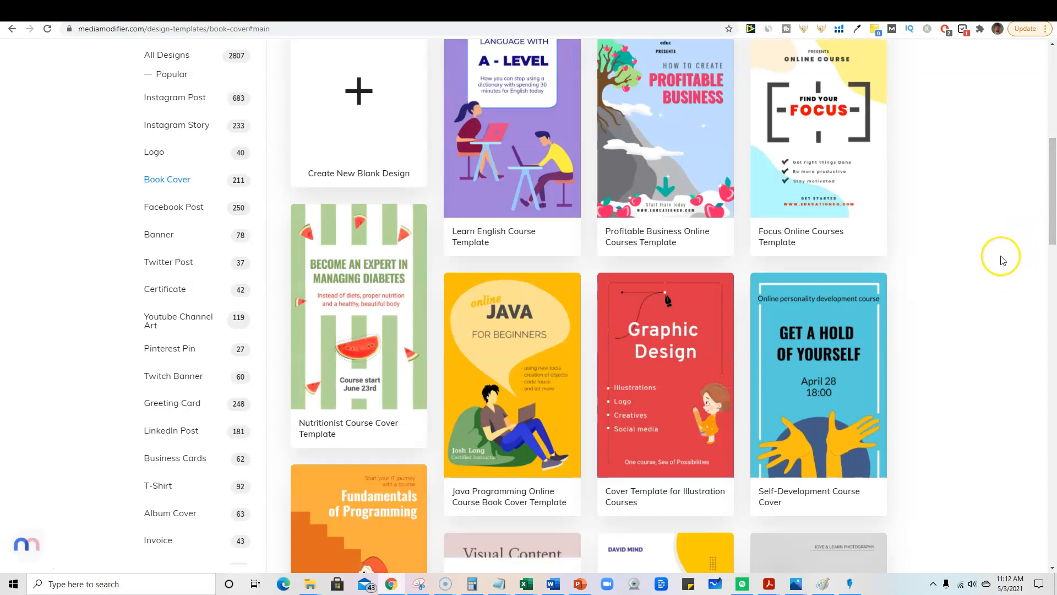
{"action": "scroll", "coordinate": [543, 124], "scroll_direction": "up", "scroll_amount": 2}
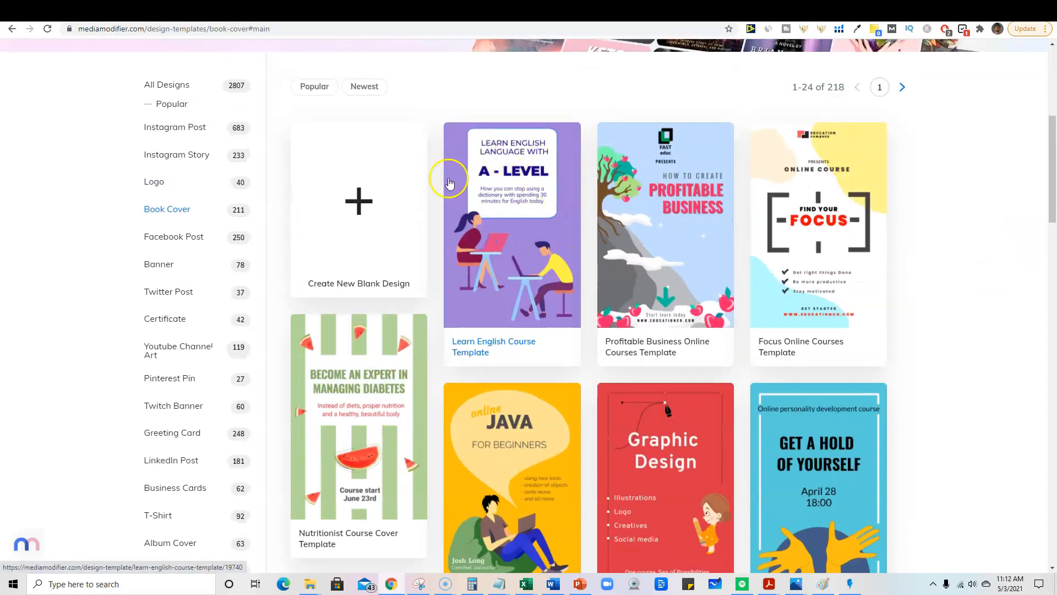
{"action": "scroll", "coordinate": [784, 331], "scroll_direction": "down", "scroll_amount": 3}
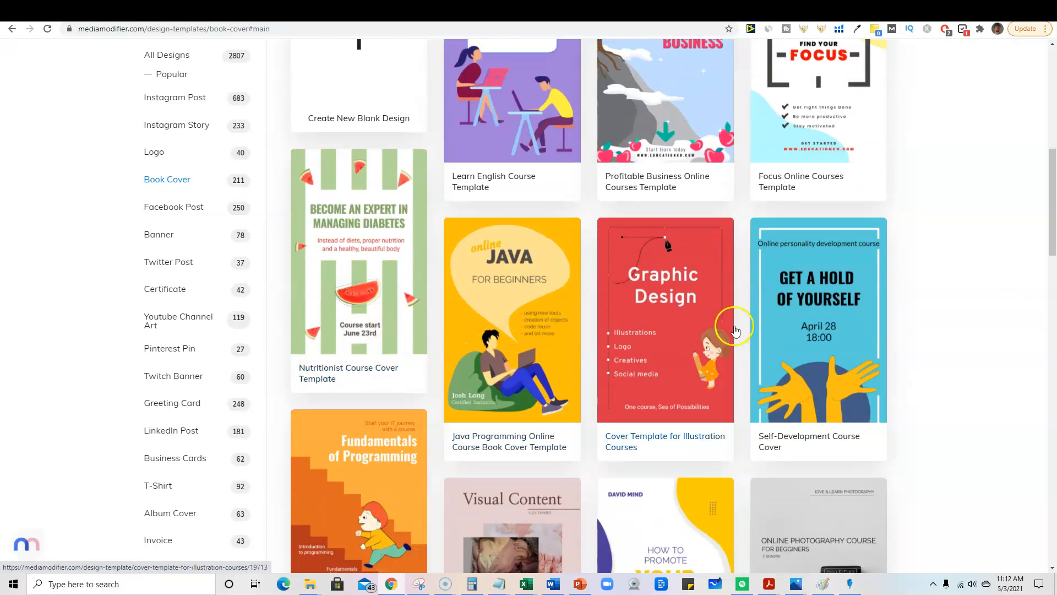
{"action": "scroll", "coordinate": [732, 330], "scroll_direction": "down", "scroll_amount": 4}
{"action": "scroll", "coordinate": [815, 339], "scroll_direction": "down", "scroll_amount": 4}
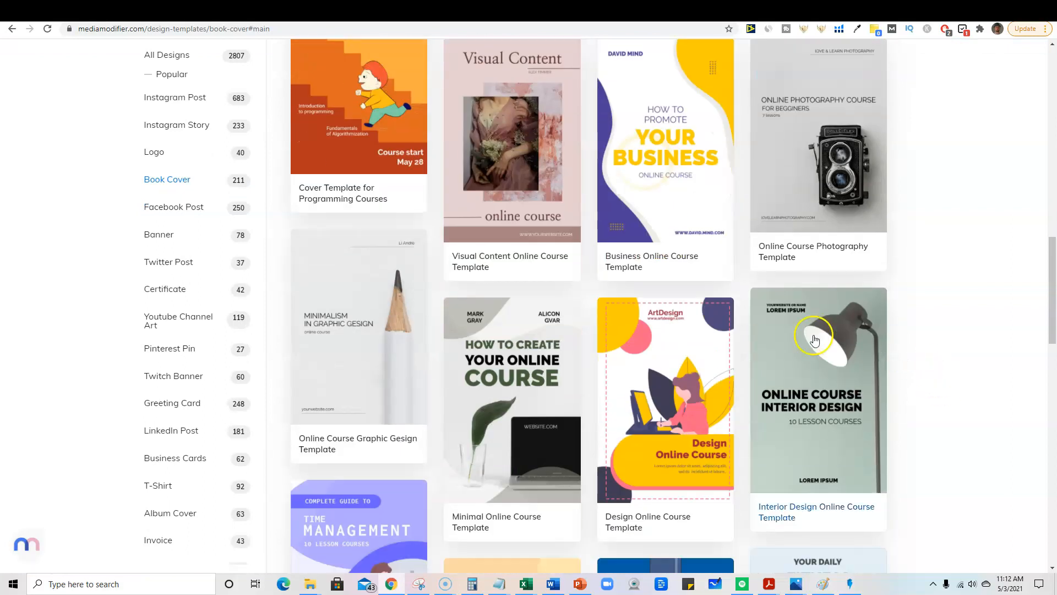
{"action": "scroll", "coordinate": [468, 369], "scroll_direction": "down", "scroll_amount": 4}
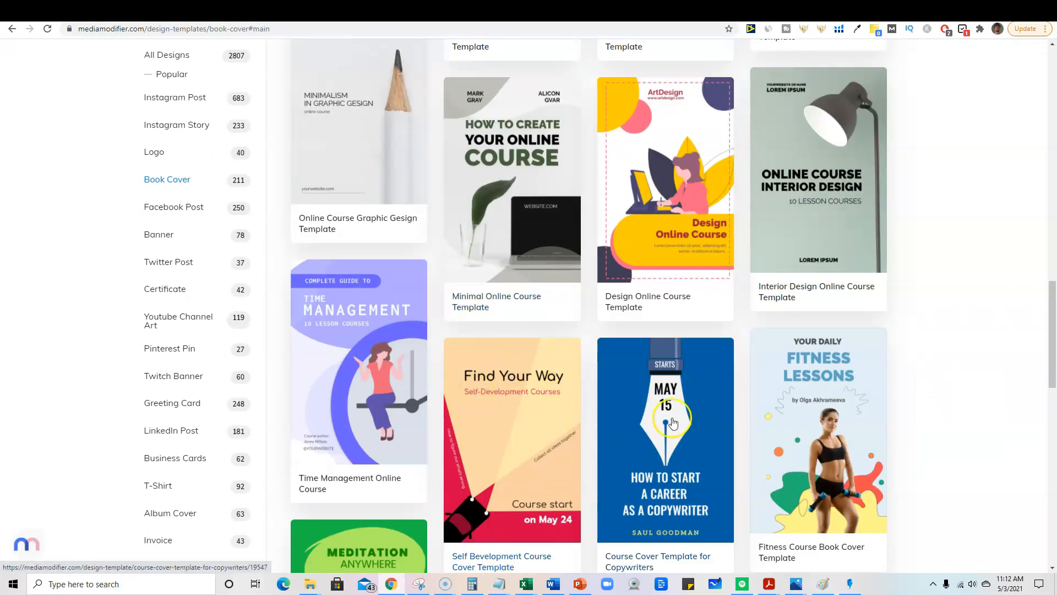
{"action": "scroll", "coordinate": [858, 421], "scroll_direction": "down", "scroll_amount": 4}
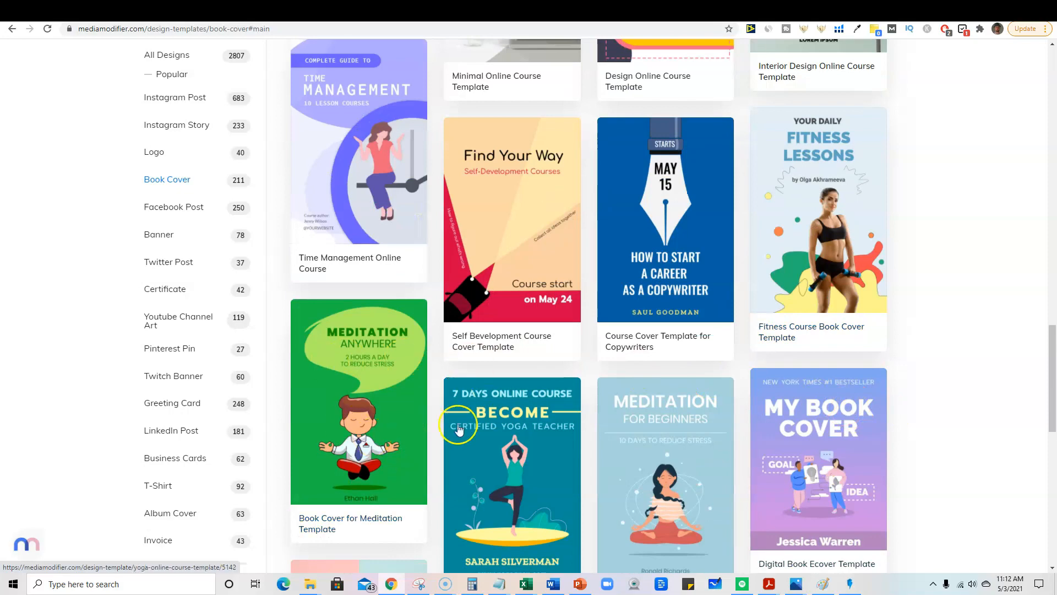
{"action": "scroll", "coordinate": [729, 434], "scroll_direction": "down", "scroll_amount": 7}
{"action": "scroll", "coordinate": [727, 433], "scroll_direction": "up", "scroll_amount": 20}
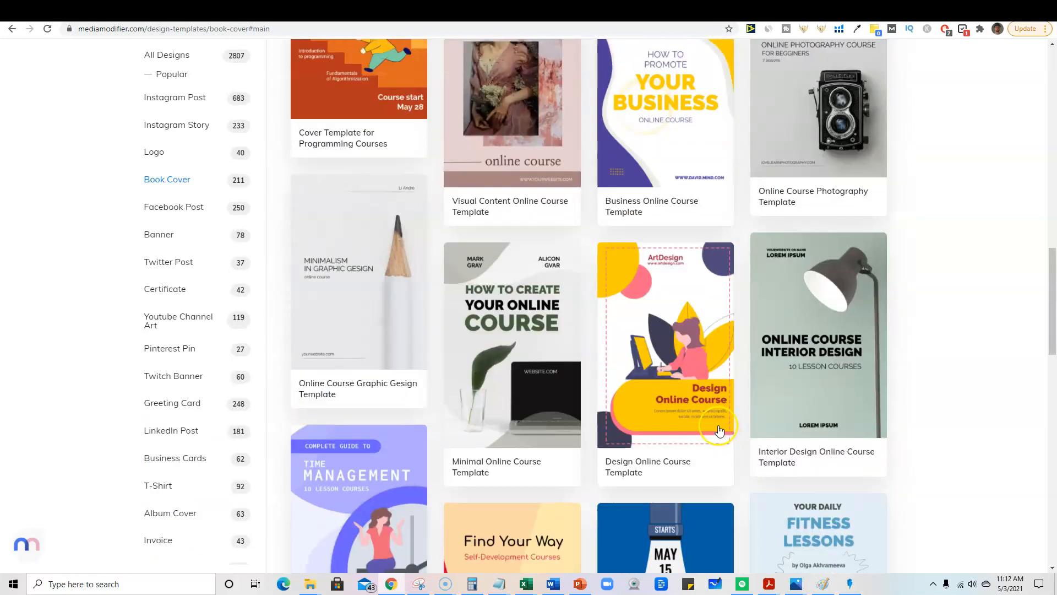
{"action": "scroll", "coordinate": [707, 428], "scroll_direction": "up", "scroll_amount": 8}
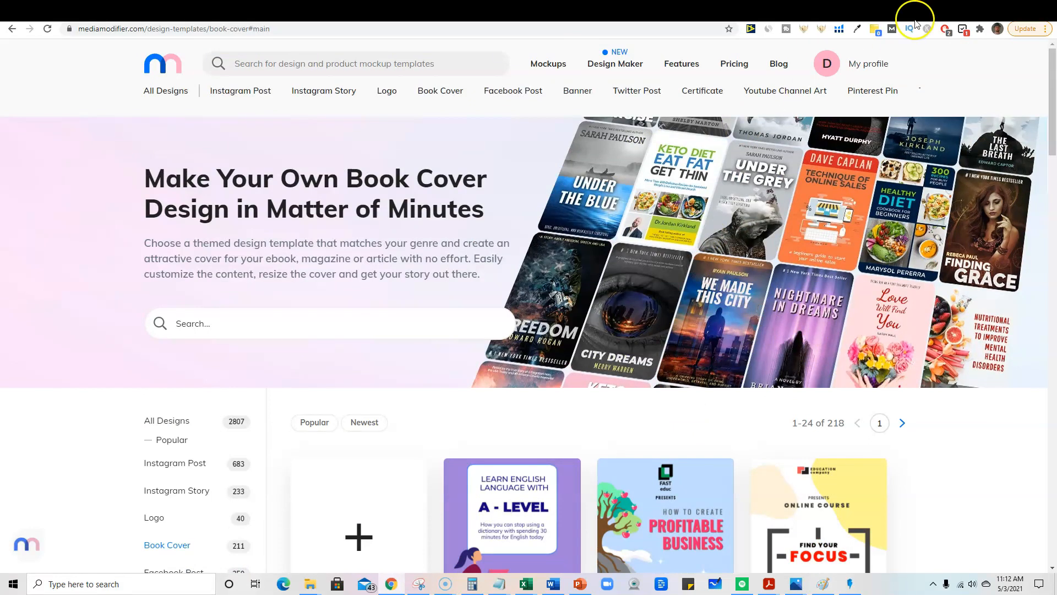
- Switch to Canva and create a blank custom-size design of 1000 × 1000 px
{"action": "left_click", "coordinate": [142, 12]}
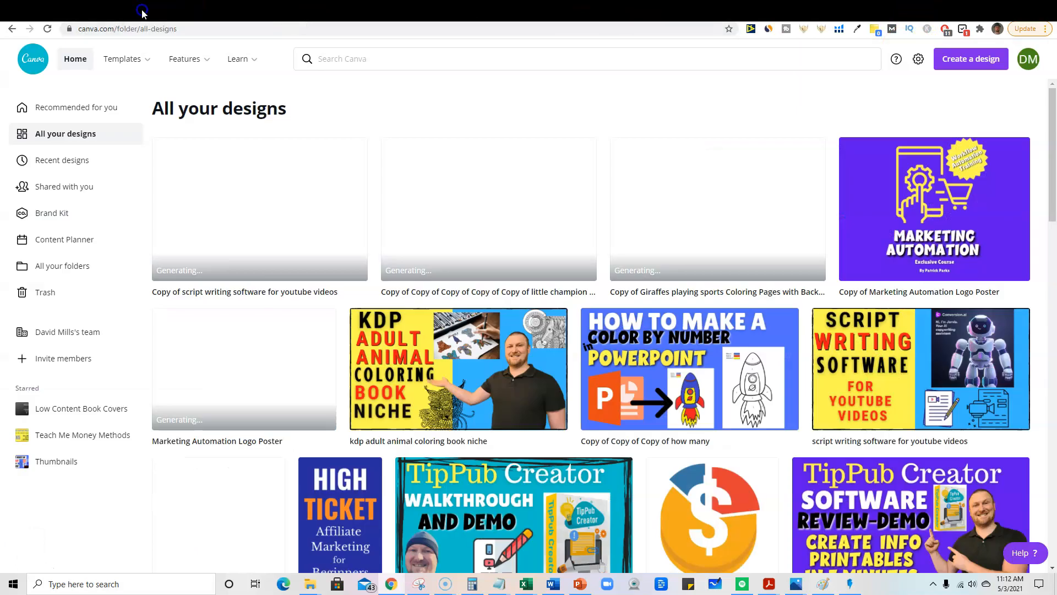
{"action": "left_click", "coordinate": [969, 64]}
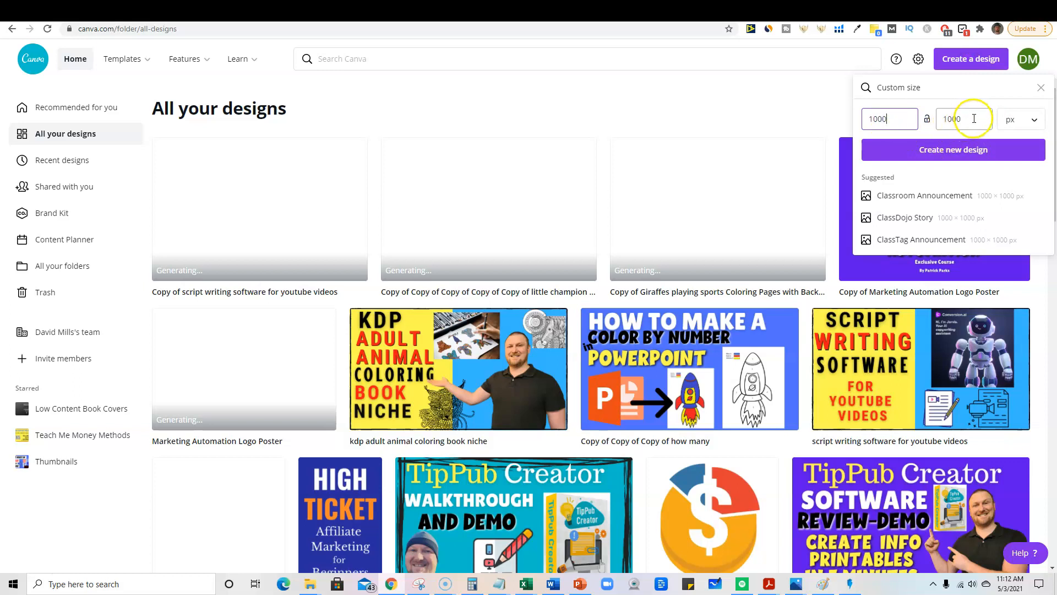
{"action": "left_click", "coordinate": [952, 157]}
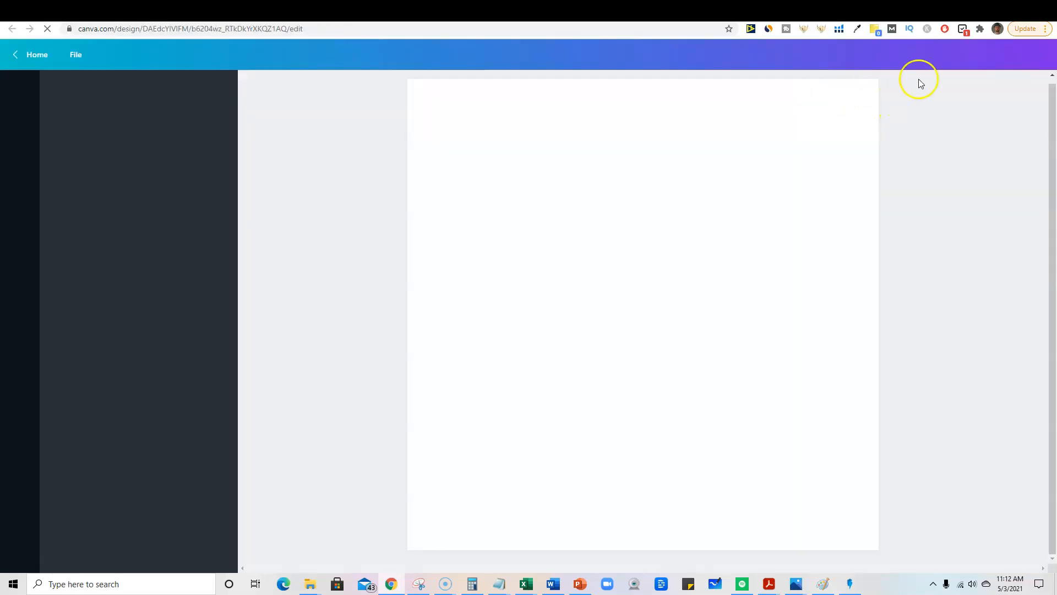
- Return to the Canva home page and create a new Poster design
{"action": "left_click", "coordinate": [33, 58]}
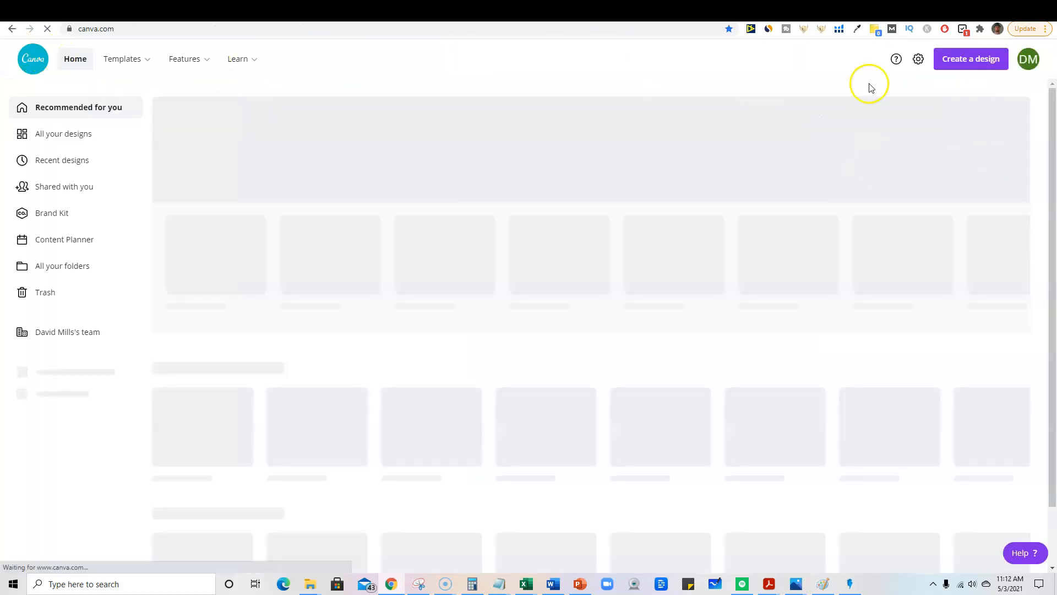
{"action": "left_click", "coordinate": [948, 60]}
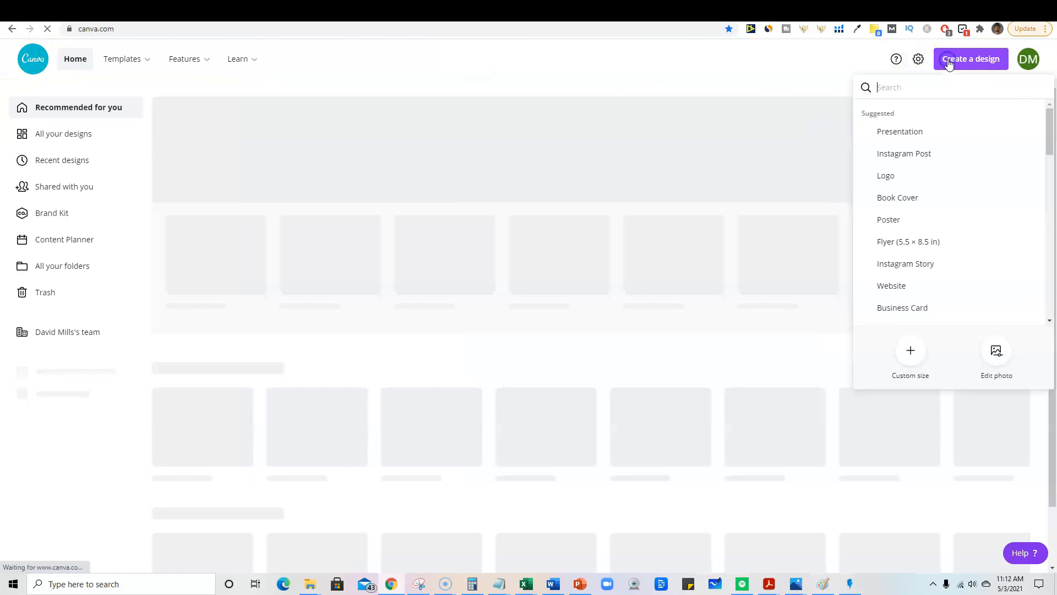
{"action": "left_click", "coordinate": [892, 221]}
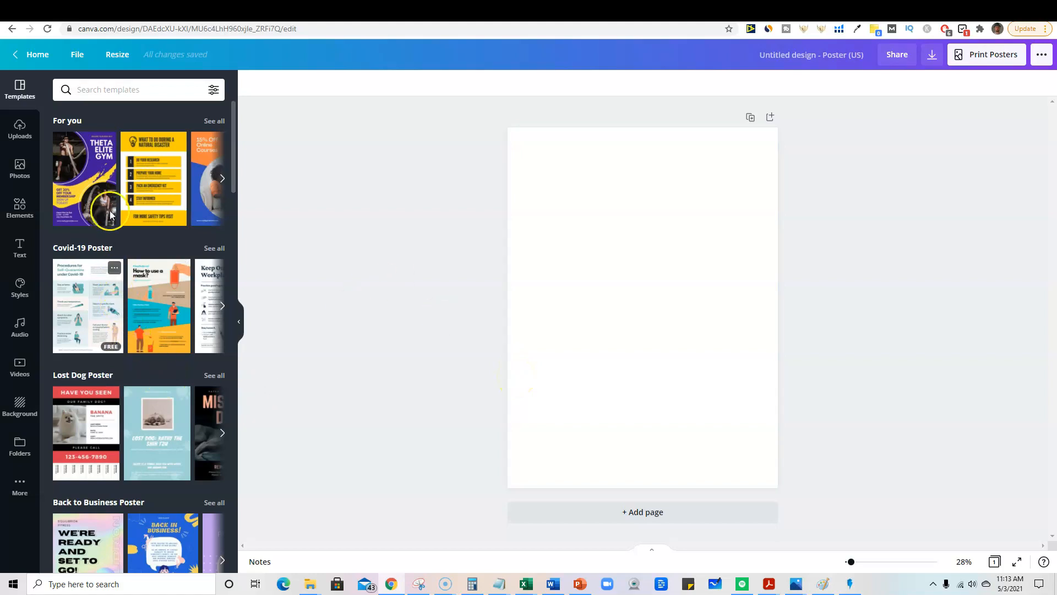
- Show all Back to Business Poster templates and apply the blue "Back in Business!" template to the page
{"action": "scroll", "coordinate": [94, 258], "scroll_direction": "down", "scroll_amount": 3}
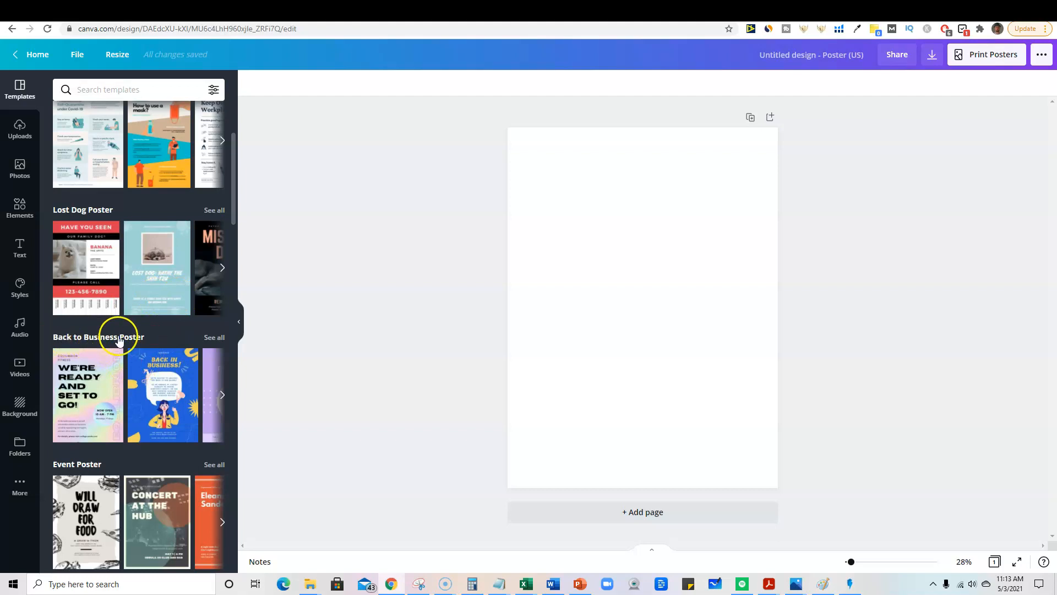
{"action": "left_click", "coordinate": [216, 337]}
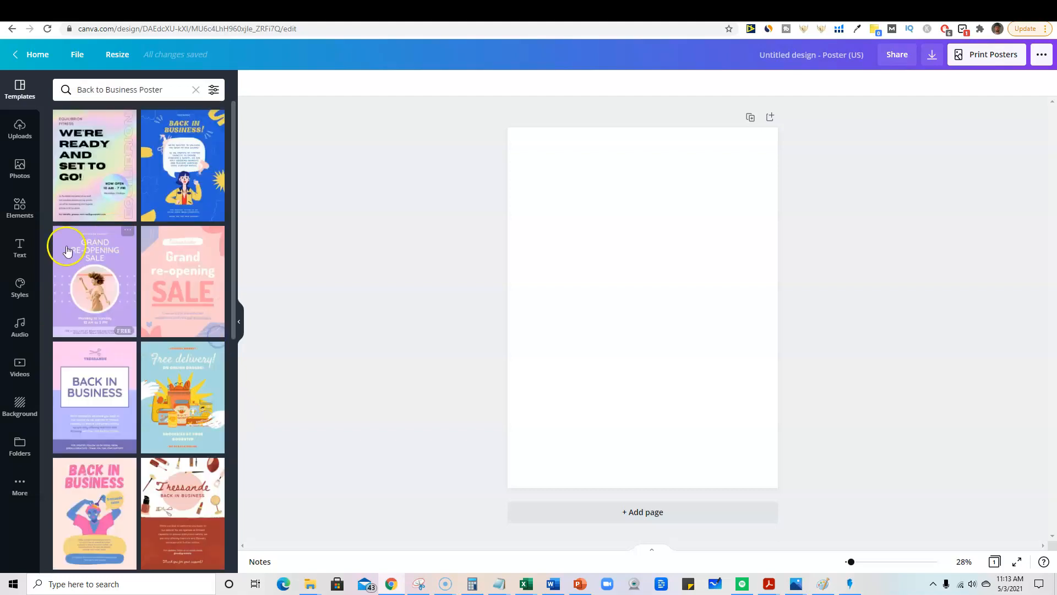
{"action": "left_click", "coordinate": [189, 168]}
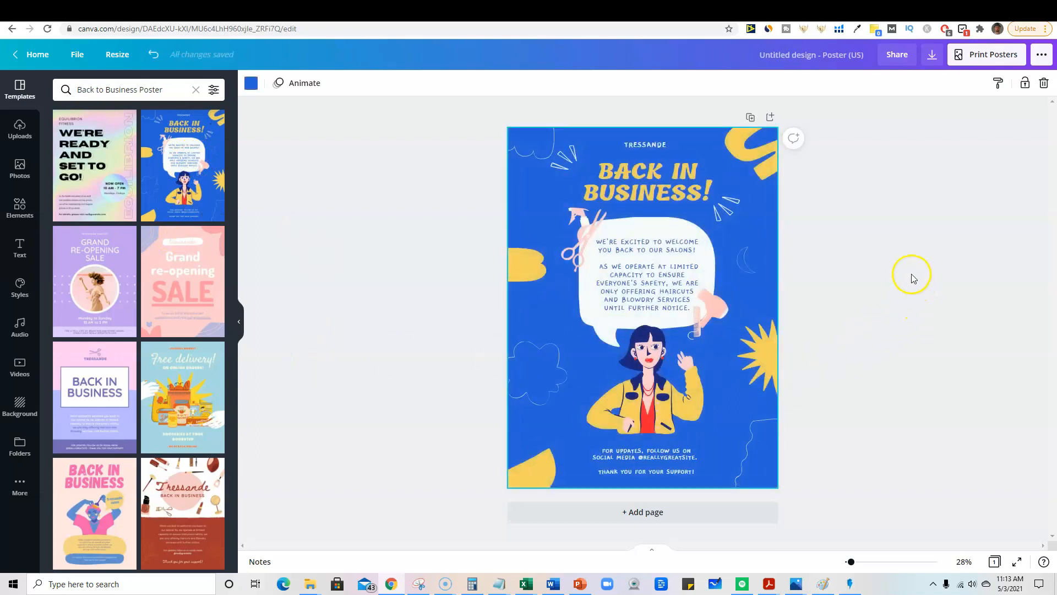
{"action": "left_click", "coordinate": [911, 313]}
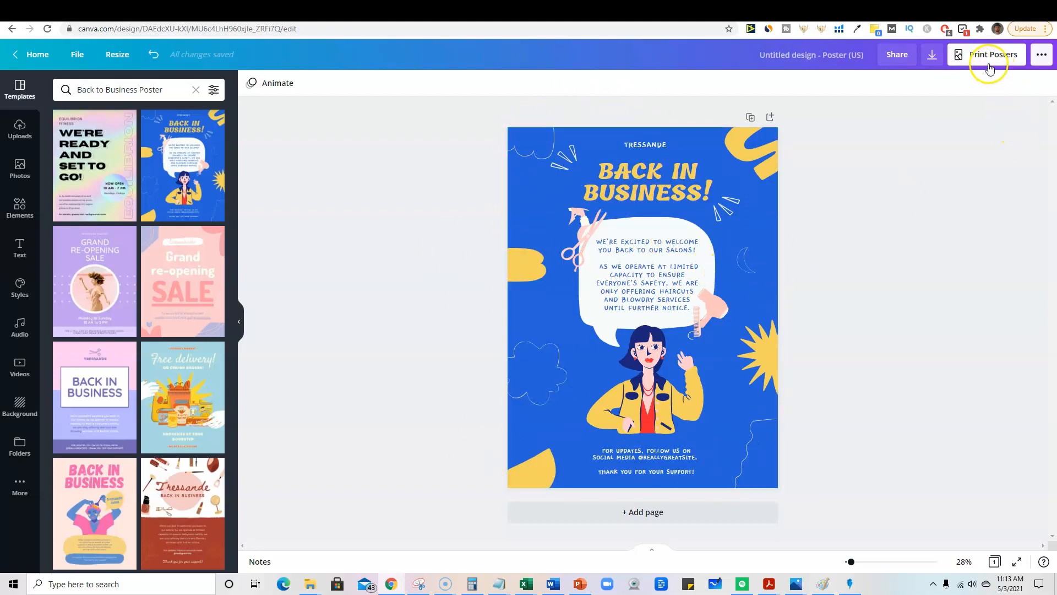
- Download the "Back in Business!" poster as a PNG file and dismiss the saved-design message
{"action": "left_click", "coordinate": [942, 57]}
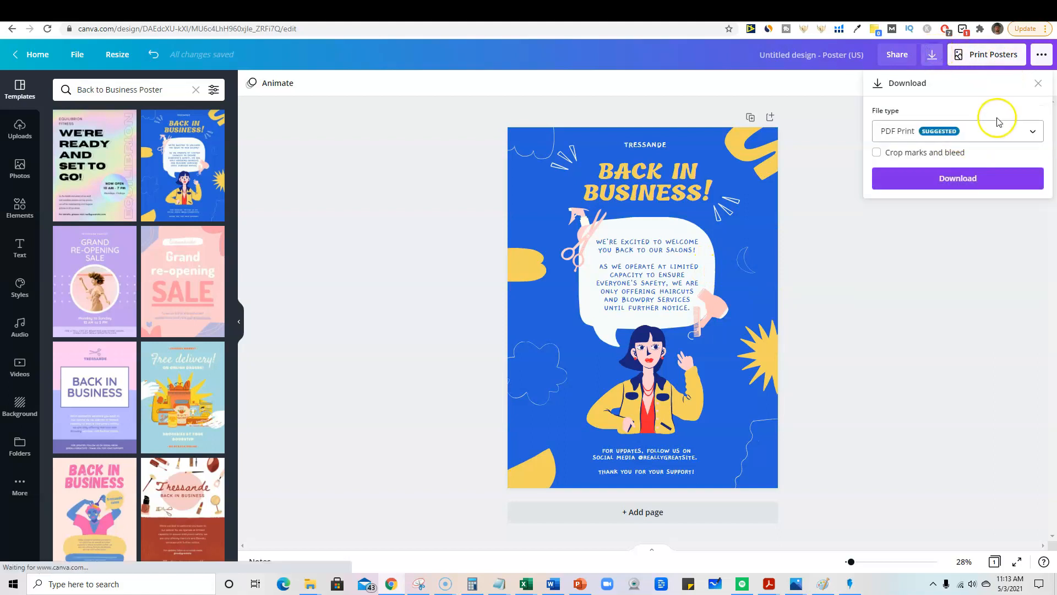
{"action": "left_click", "coordinate": [990, 136]}
{"action": "scroll", "coordinate": [943, 106], "scroll_direction": "up", "scroll_amount": 1}
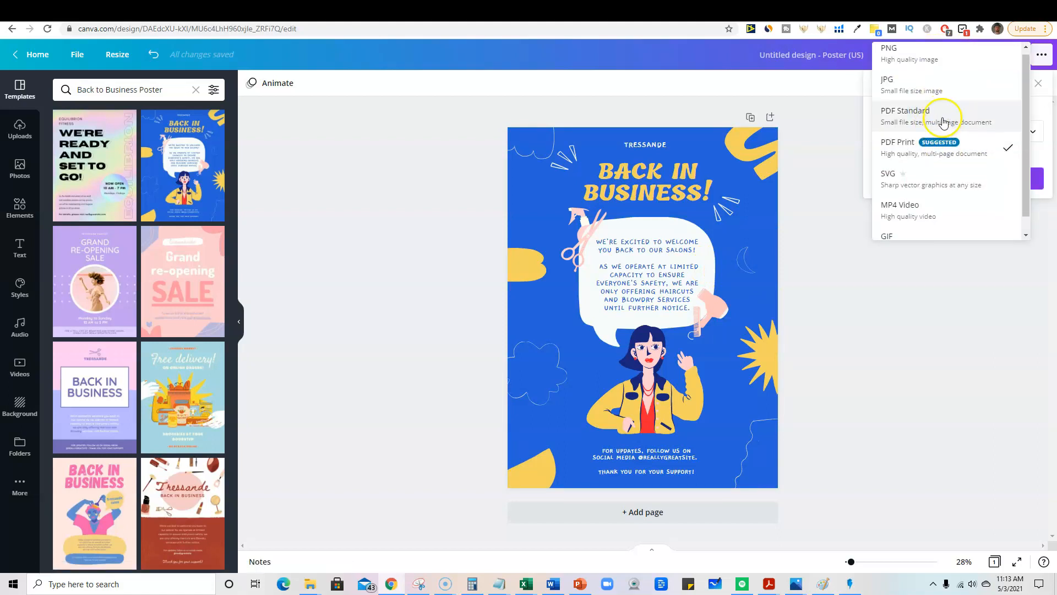
{"action": "left_click", "coordinate": [914, 65]}
{"action": "left_click", "coordinate": [956, 240]}
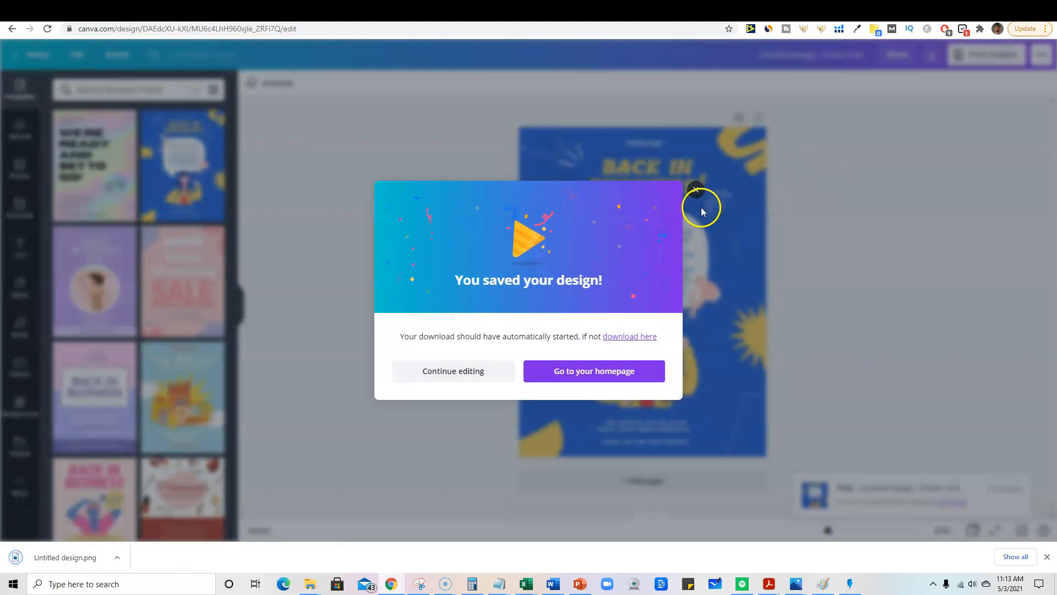
{"action": "left_click", "coordinate": [696, 190]}
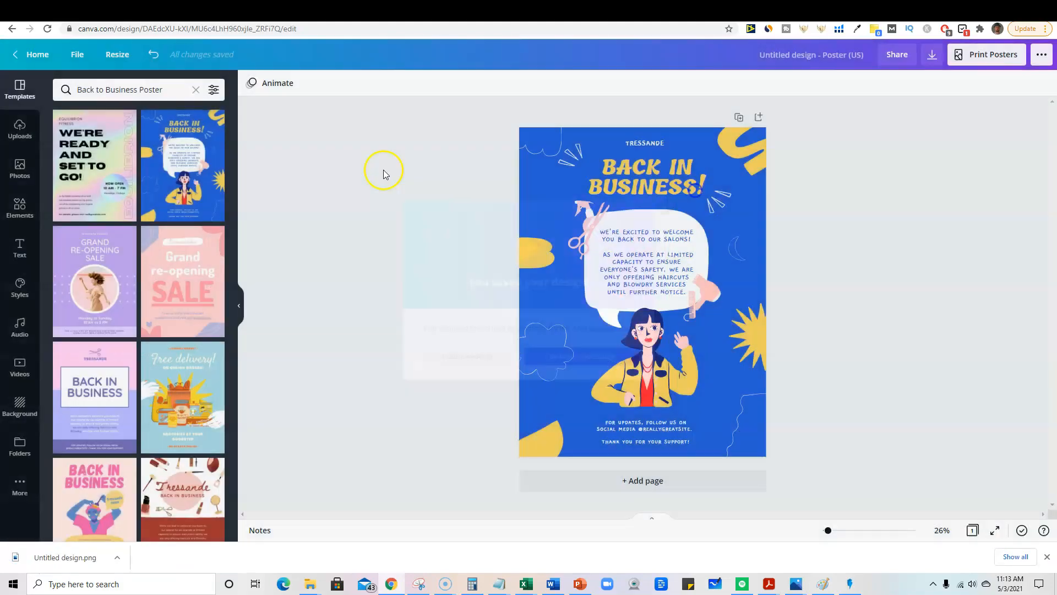
- Make a resized copy of the poster with a custom size of 24 × 18 in
{"action": "left_click", "coordinate": [118, 56]}
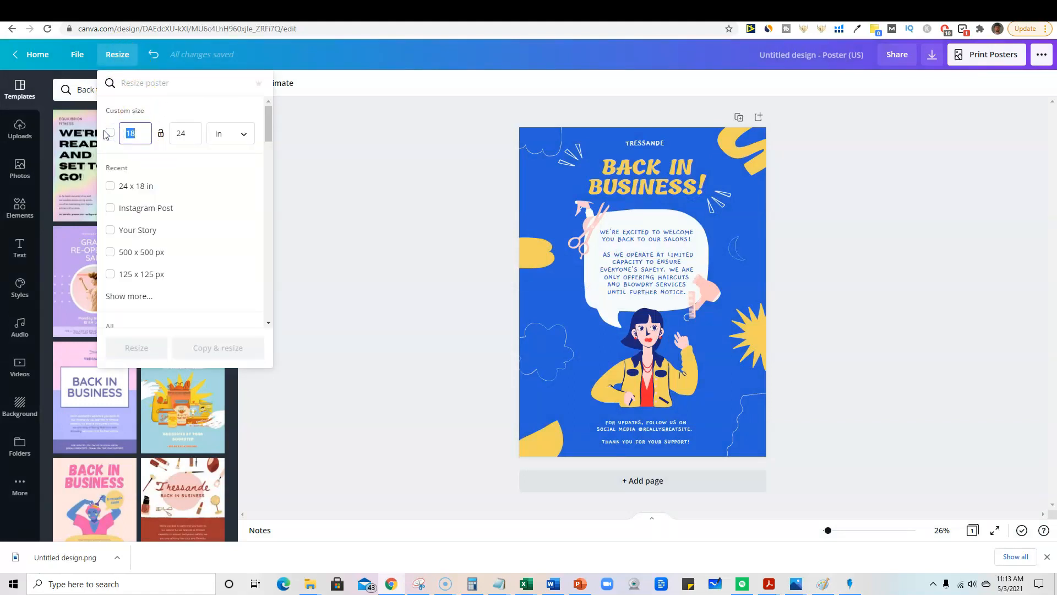
{"action": "type", "text": "24"}
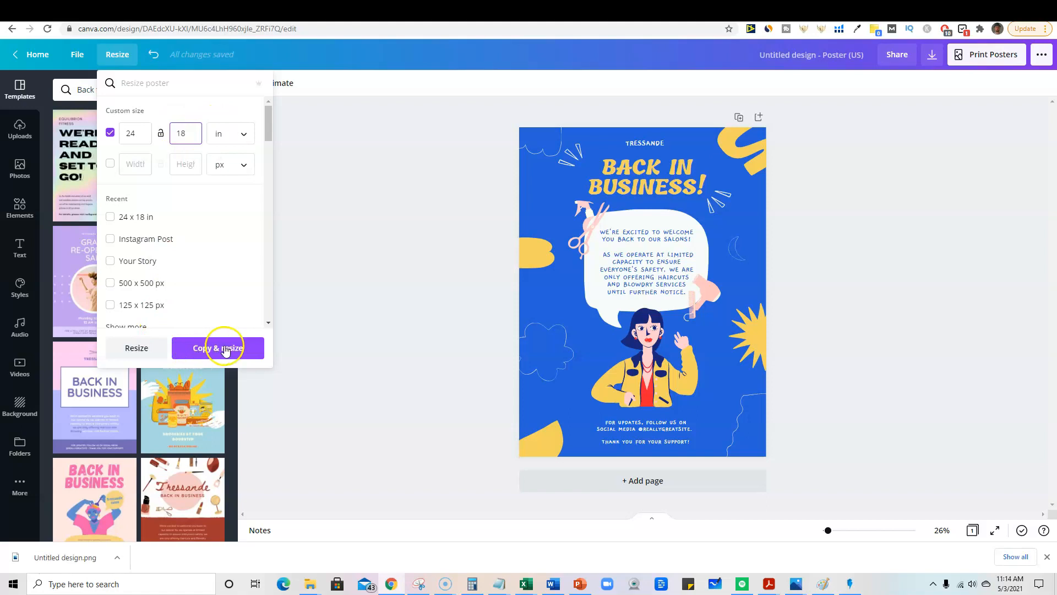
{"action": "left_click", "coordinate": [257, 349]}
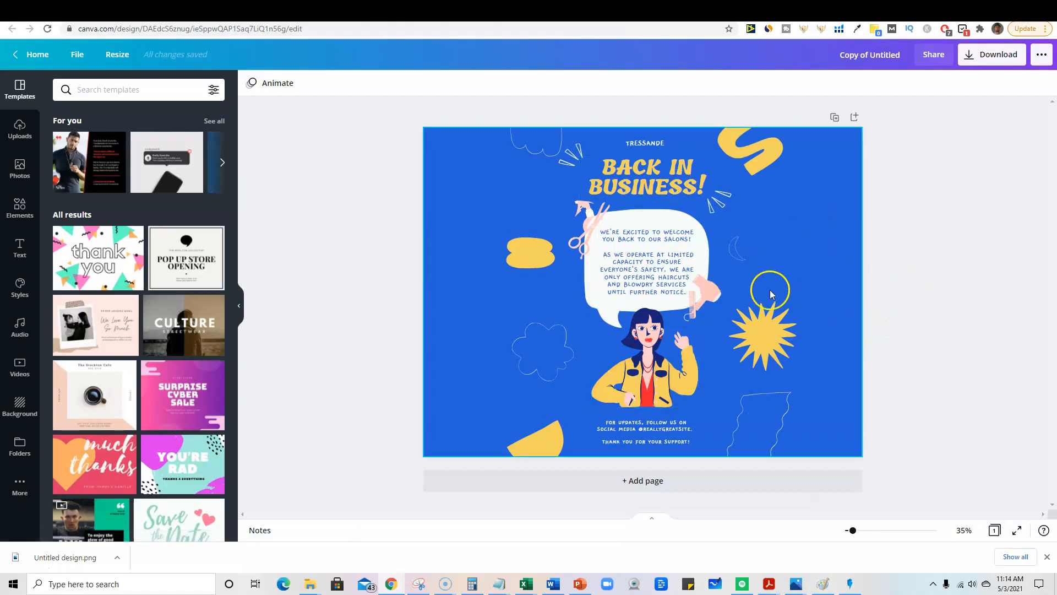
- Download the resized poster copy as a PNG file at size 1
{"action": "left_click", "coordinate": [994, 55]}
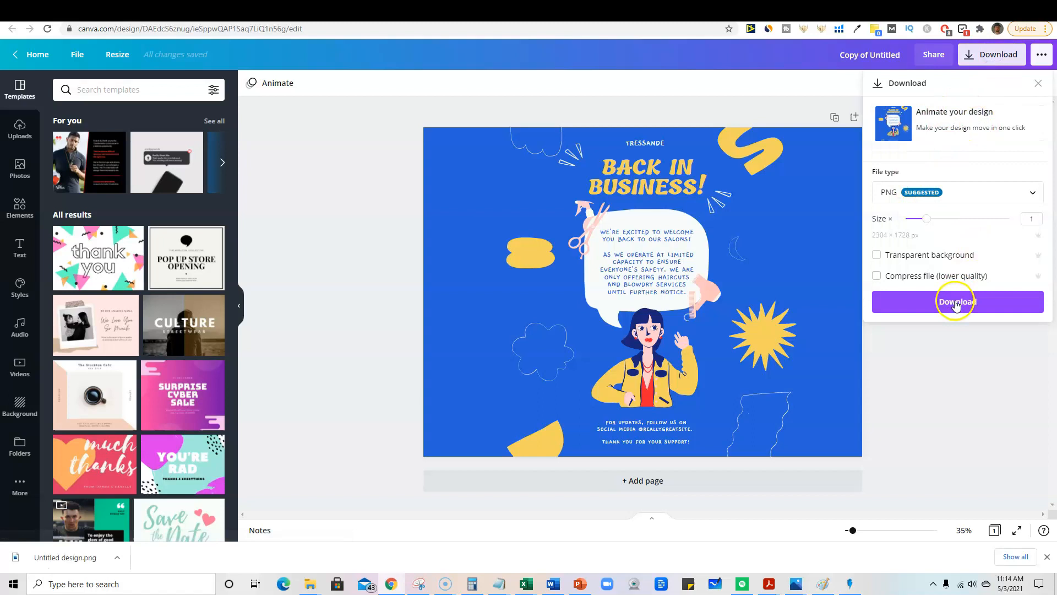
{"action": "left_click", "coordinate": [957, 303]}
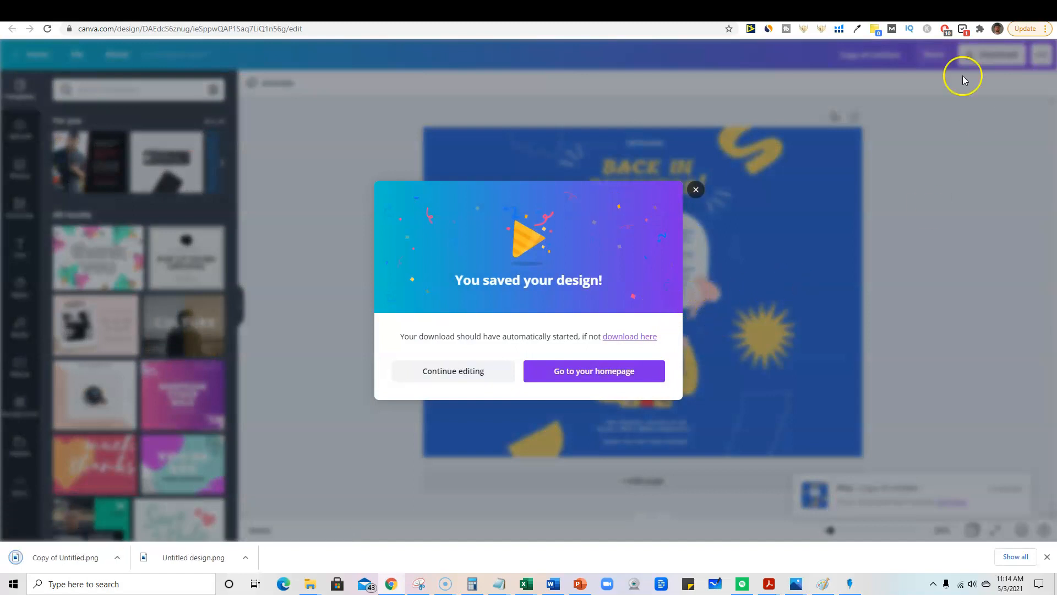
- Switch back to Mediamodifier and open the full collection of all mockups
{"action": "left_click", "coordinate": [892, 7]}
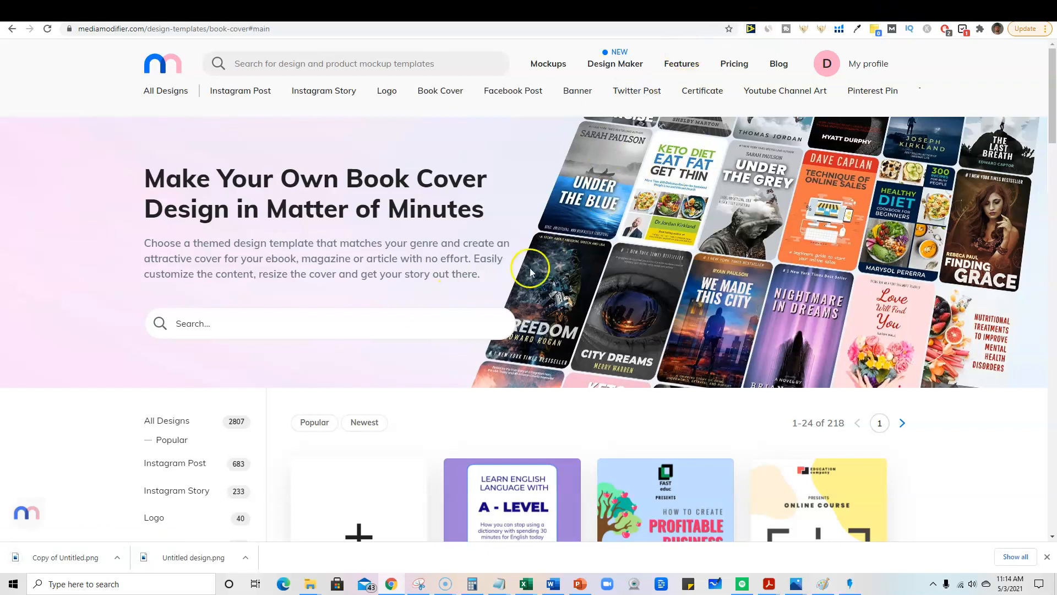
{"action": "scroll", "coordinate": [551, 284], "scroll_direction": "down", "scroll_amount": 6}
{"action": "scroll", "coordinate": [566, 279], "scroll_direction": "up", "scroll_amount": 6}
{"action": "left_click", "coordinate": [546, 66]}
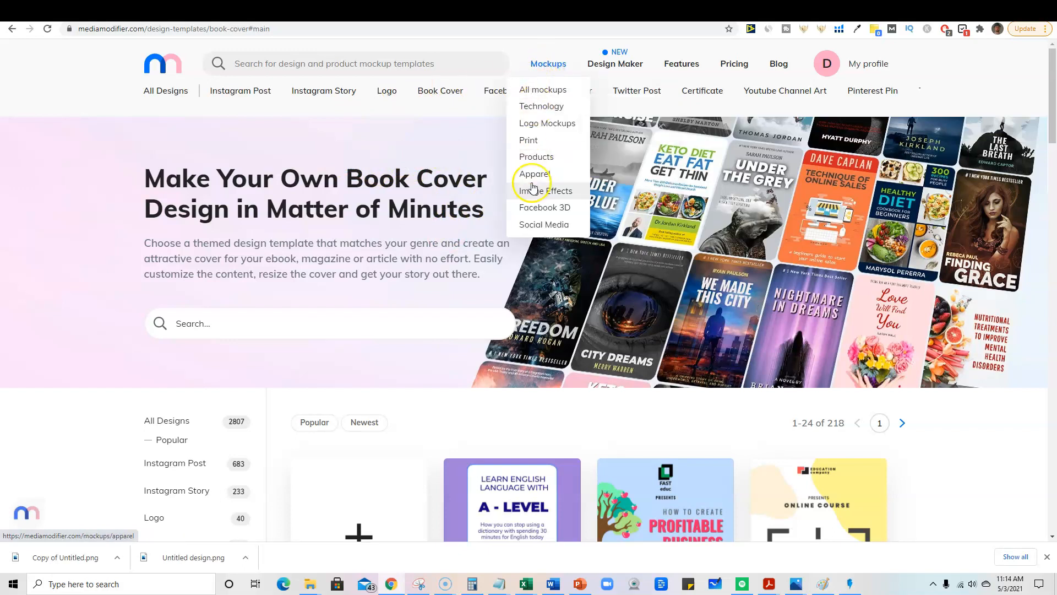
{"action": "left_click", "coordinate": [543, 89]}
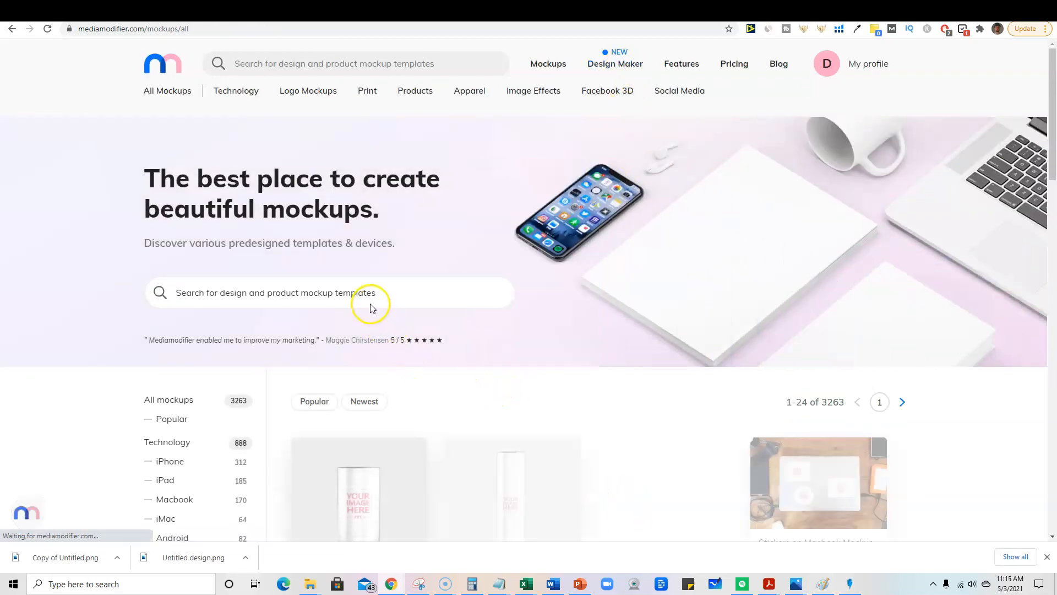
- Search the mockup templates for "course"
{"action": "scroll", "coordinate": [368, 307], "scroll_direction": "down", "scroll_amount": 5}
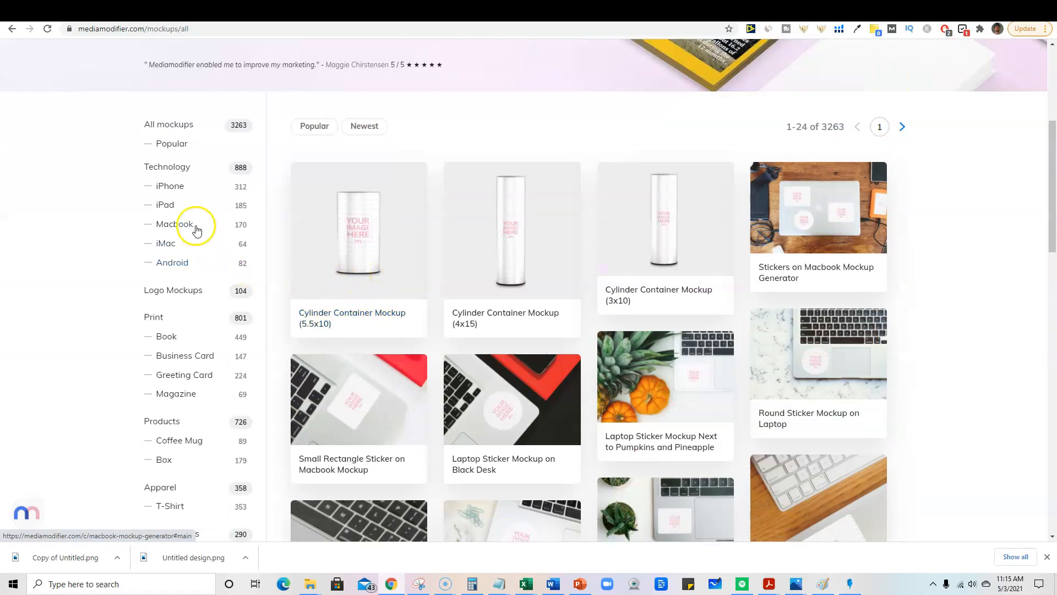
{"action": "scroll", "coordinate": [185, 177], "scroll_direction": "up", "scroll_amount": 5}
{"action": "type", "text": "course"}
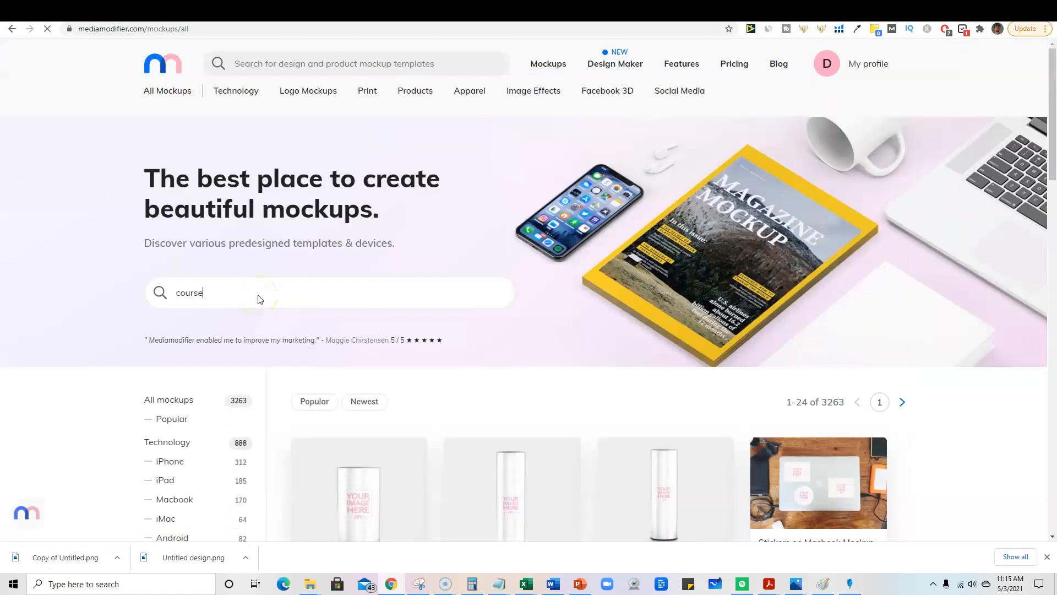
{"action": "key", "text": "Return"}
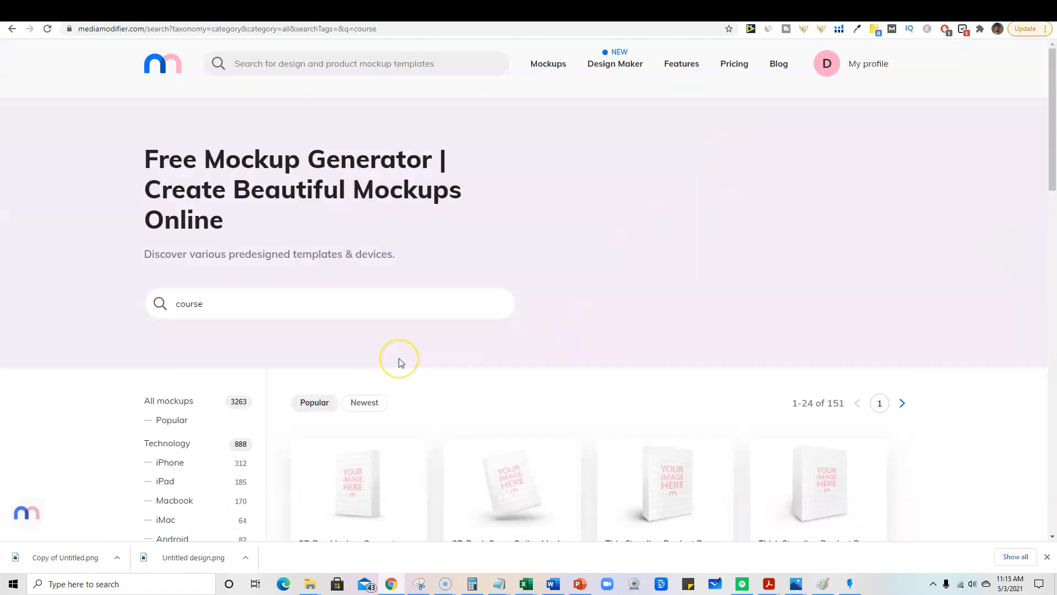
- Examine the course mockup results for product box, disc and multi-device designs
{"action": "scroll", "coordinate": [401, 362], "scroll_direction": "down", "scroll_amount": 8}
{"action": "scroll", "coordinate": [769, 286], "scroll_direction": "up", "scroll_amount": 8}
{"action": "scroll", "coordinate": [598, 366], "scroll_direction": "down", "scroll_amount": 5}
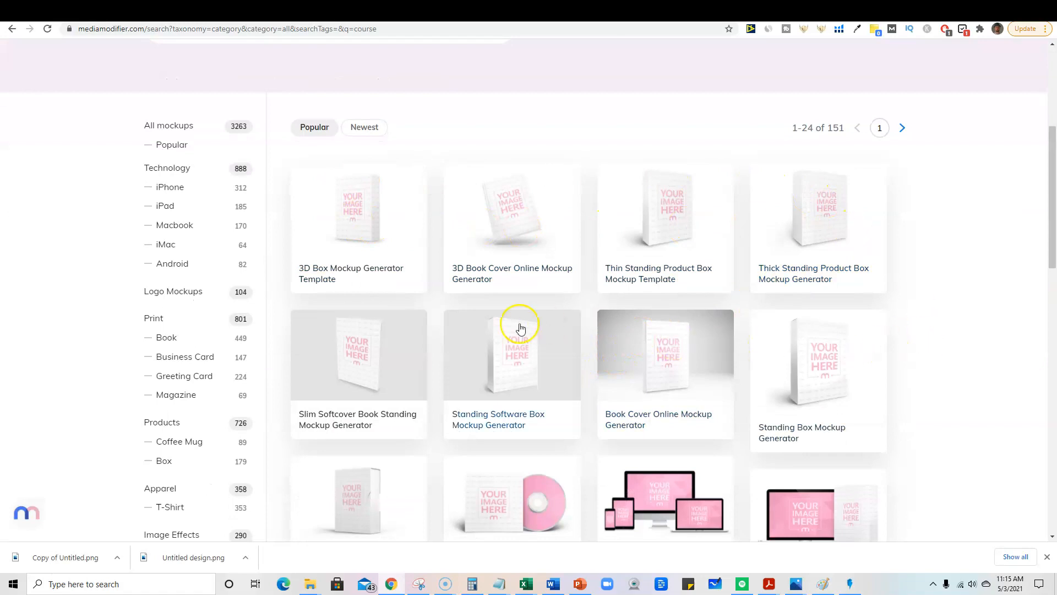
{"action": "scroll", "coordinate": [520, 329], "scroll_direction": "down", "scroll_amount": 4}
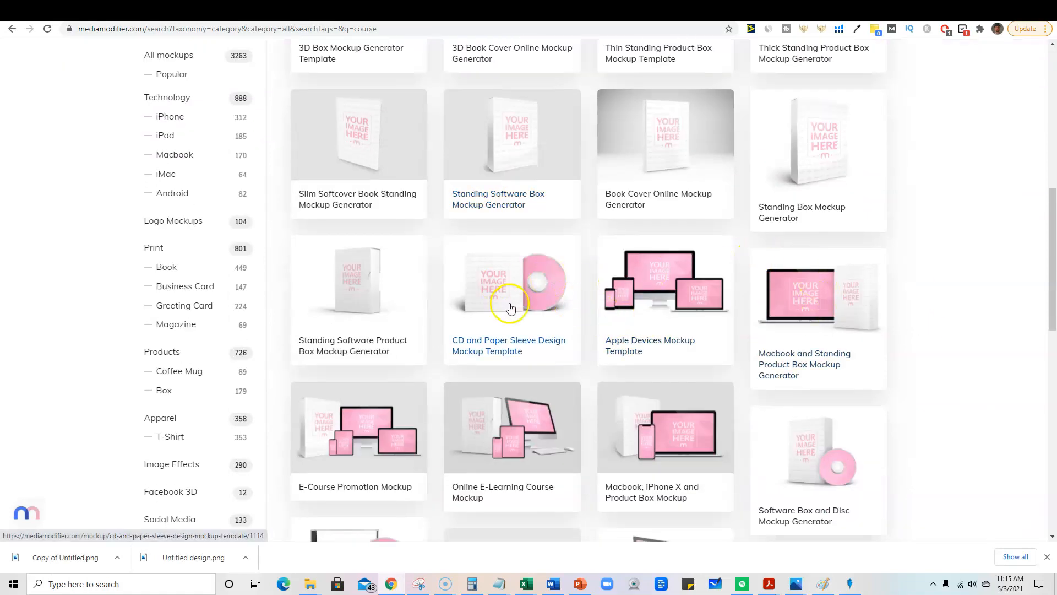
{"action": "scroll", "coordinate": [699, 437], "scroll_direction": "down", "scroll_amount": 4}
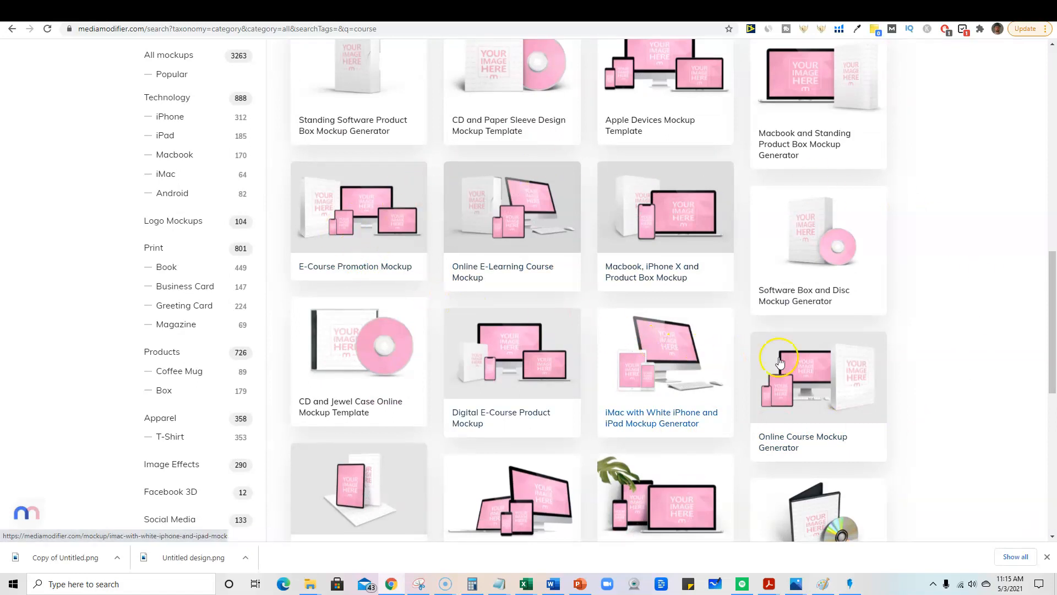
{"action": "scroll", "coordinate": [940, 395], "scroll_direction": "down", "scroll_amount": 1}
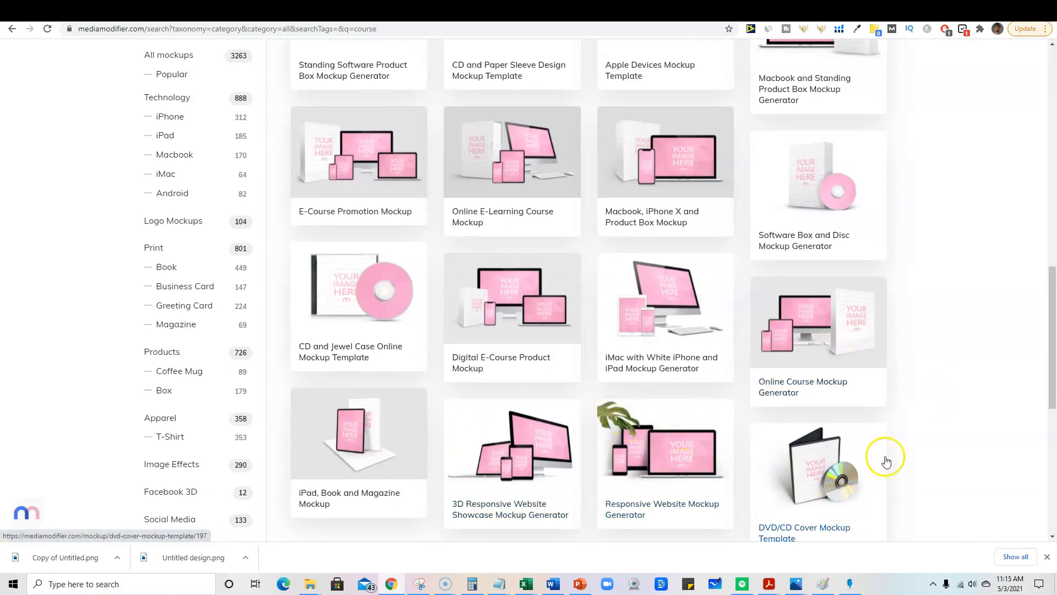
{"action": "scroll", "coordinate": [885, 455], "scroll_direction": "down", "scroll_amount": 5}
{"action": "scroll", "coordinate": [744, 424], "scroll_direction": "up", "scroll_amount": 6}
{"action": "scroll", "coordinate": [680, 416], "scroll_direction": "down", "scroll_amount": 5}
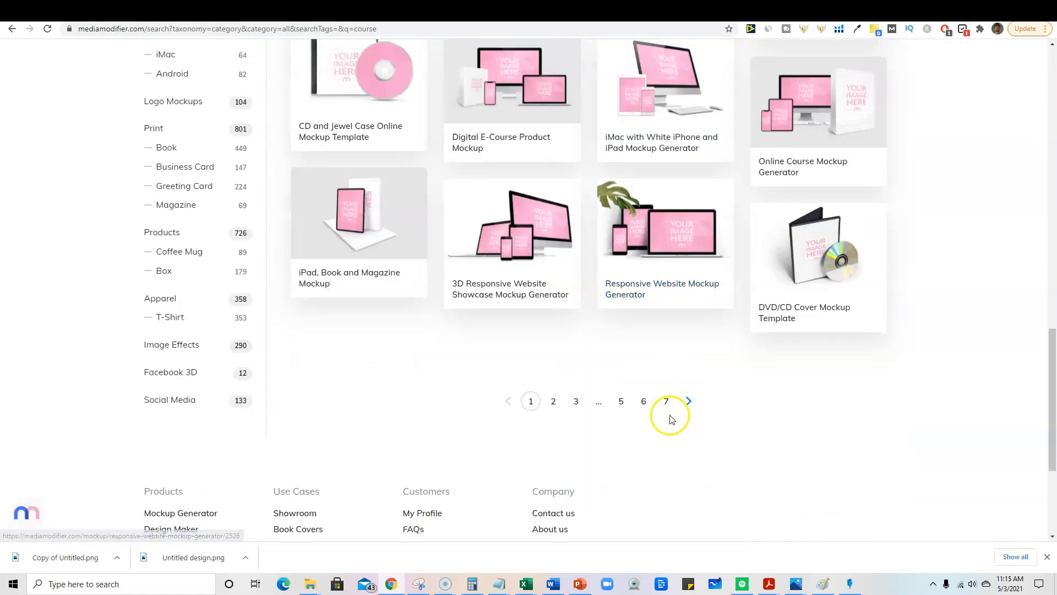
{"action": "scroll", "coordinate": [539, 410], "scroll_direction": "up", "scroll_amount": 7}
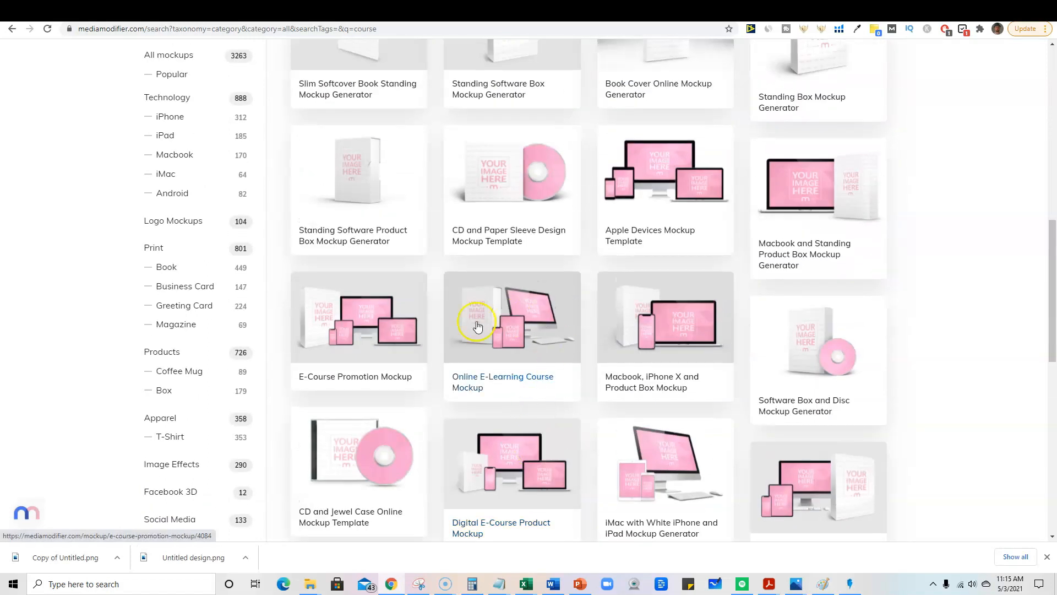
- Open the E-Course Promotion Mockup and place Copy of Untitled.png on the desktop monitor screen, stretched to fit
{"action": "left_click", "coordinate": [355, 347]}
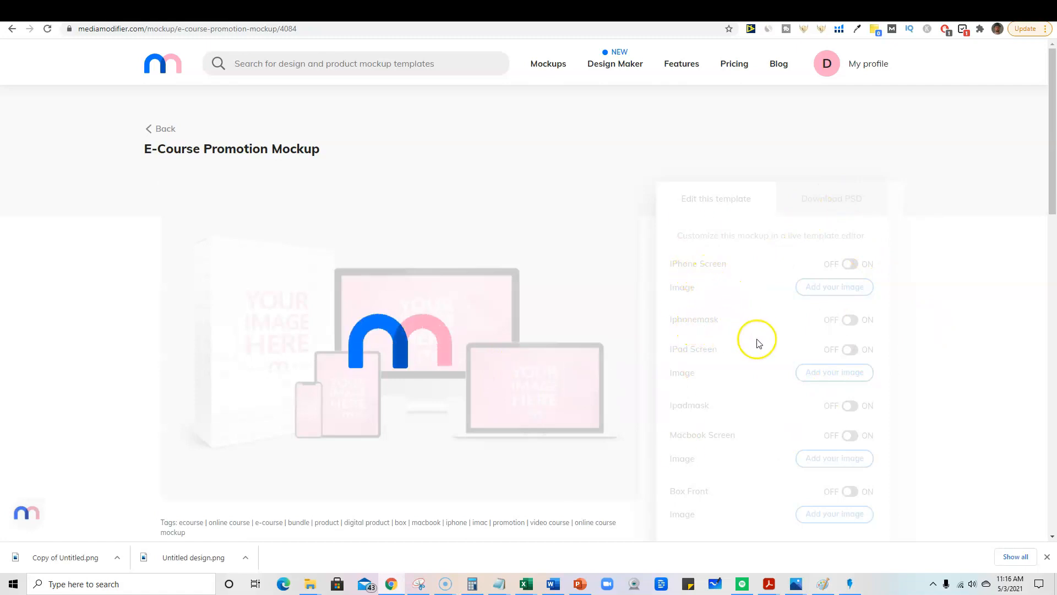
{"action": "scroll", "coordinate": [825, 275], "scroll_direction": "down", "scroll_amount": 2}
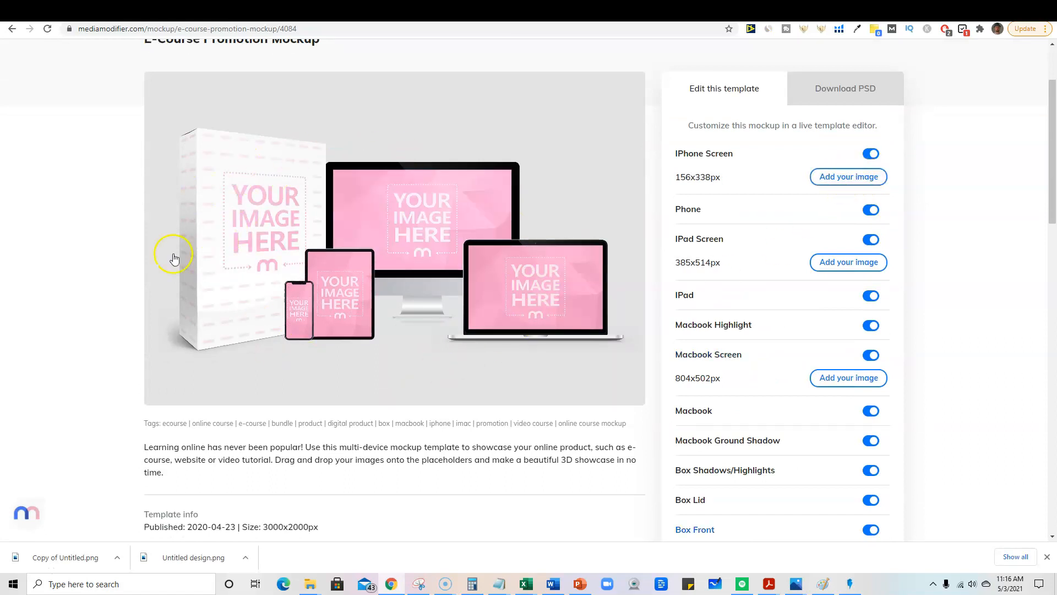
{"action": "left_click", "coordinate": [451, 223]}
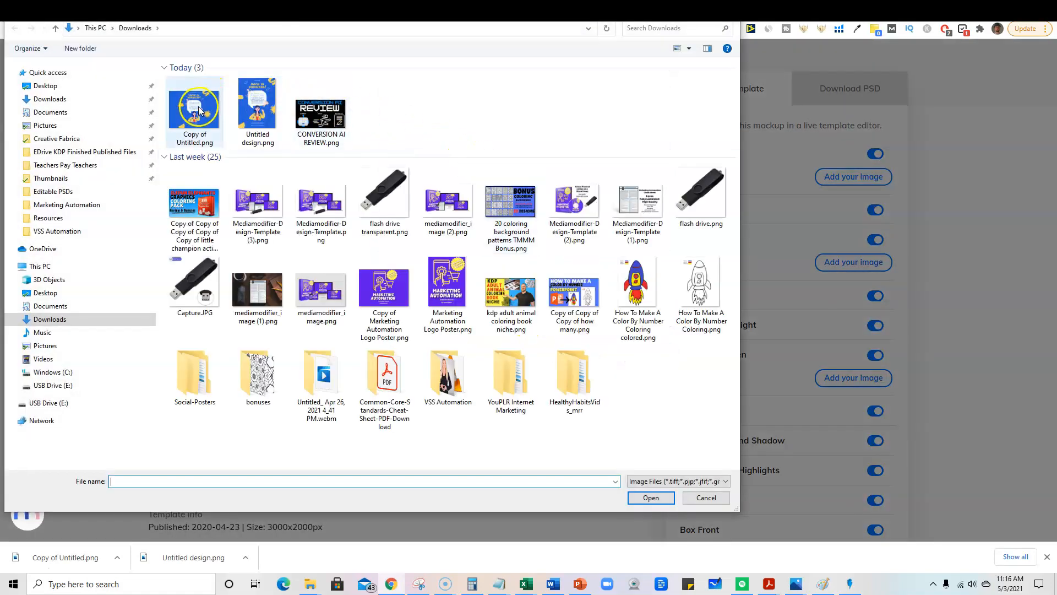
{"action": "left_click", "coordinate": [655, 496]}
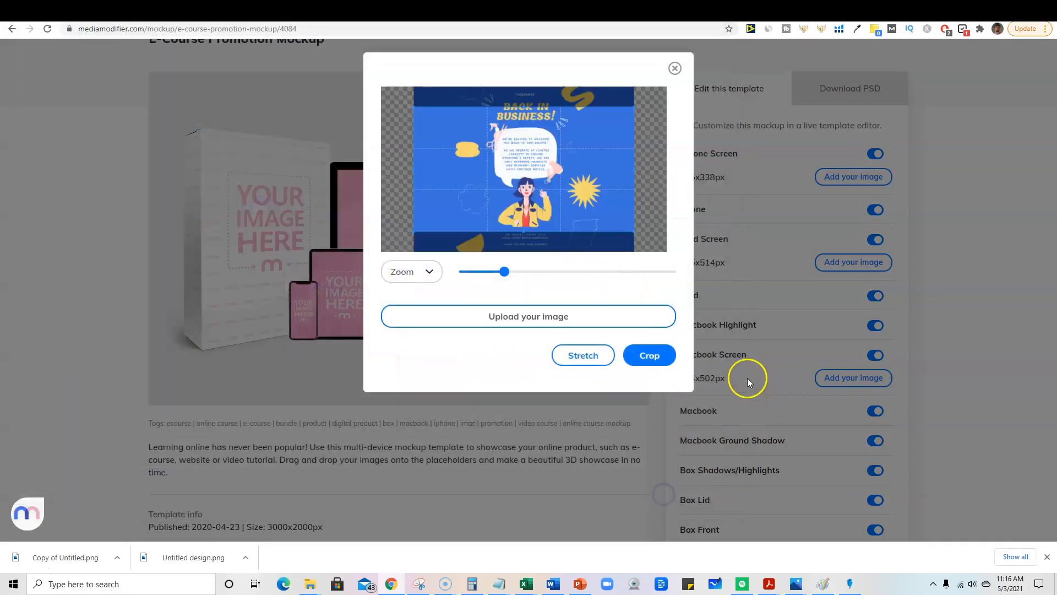
{"action": "left_click", "coordinate": [580, 355]}
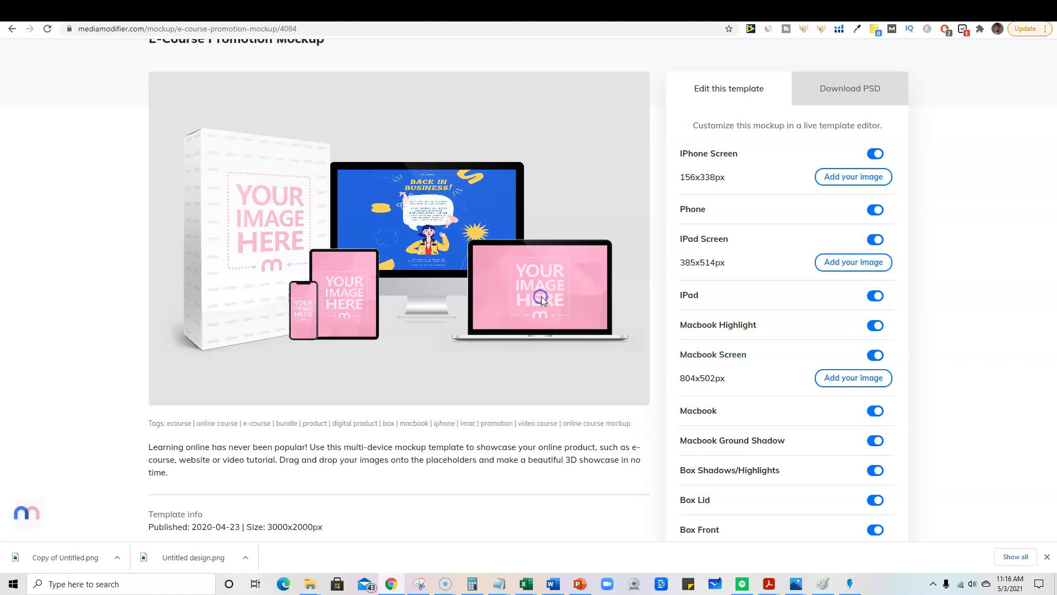
- Place Copy of Untitled.png on the MacBook screen of the mockup, stretched to fit
{"action": "left_click", "coordinate": [540, 296]}
{"action": "left_click", "coordinate": [500, 315]}
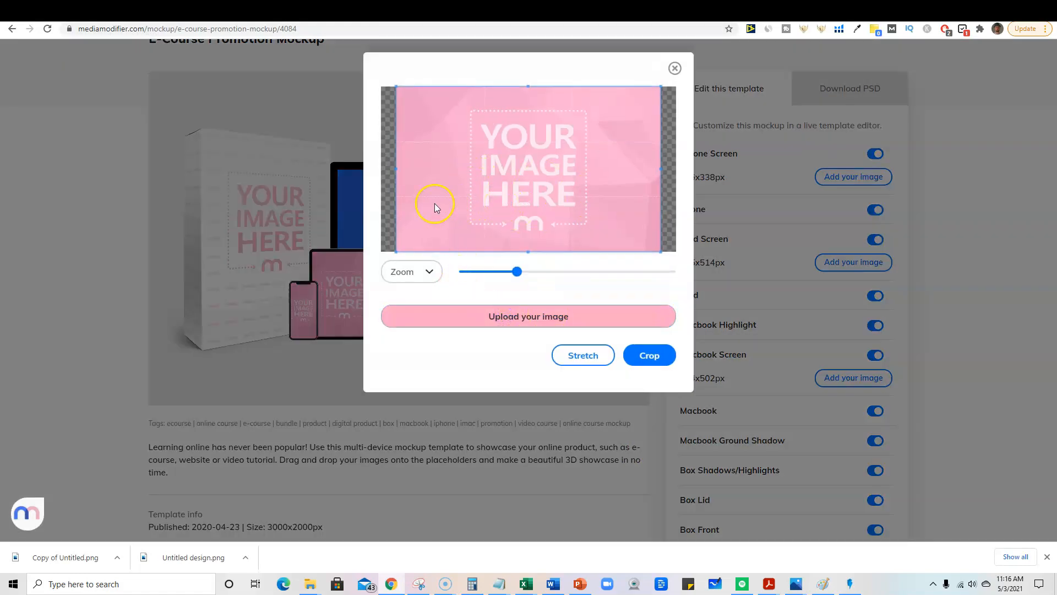
{"action": "left_click", "coordinate": [193, 110]}
{"action": "left_click", "coordinate": [642, 496]}
{"action": "left_click", "coordinate": [584, 355]}
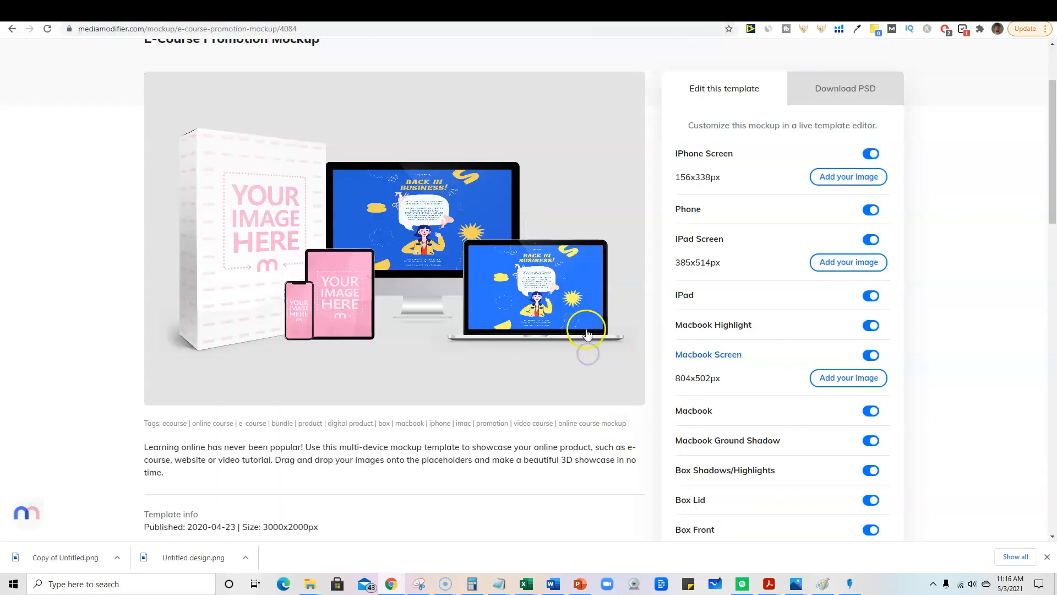
- Place Untitled design.png on the iPad screen of the mockup, stretched to fit
{"action": "left_click", "coordinate": [345, 292]}
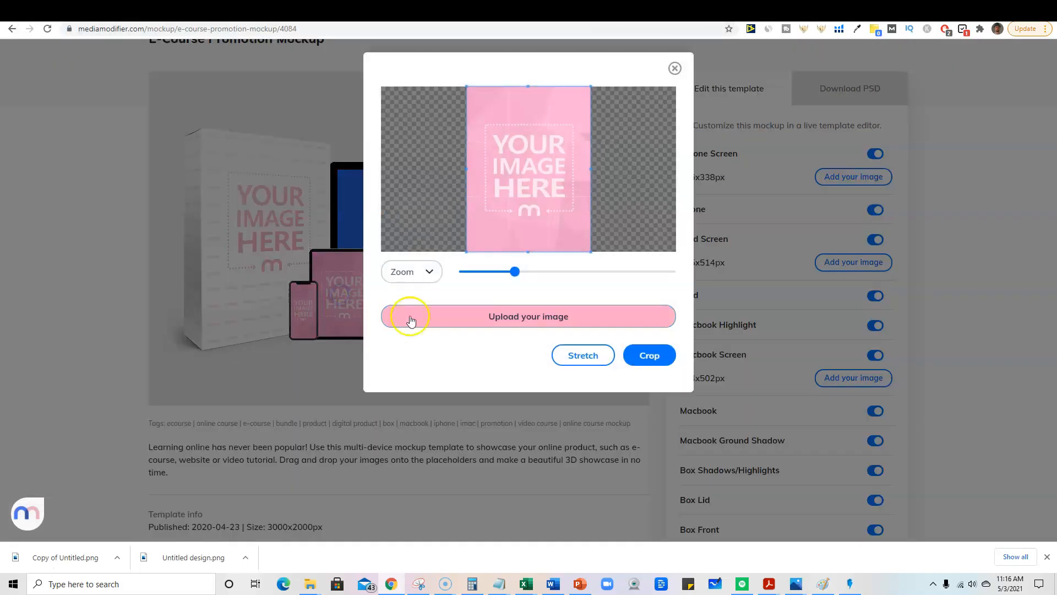
{"action": "left_click", "coordinate": [478, 311]}
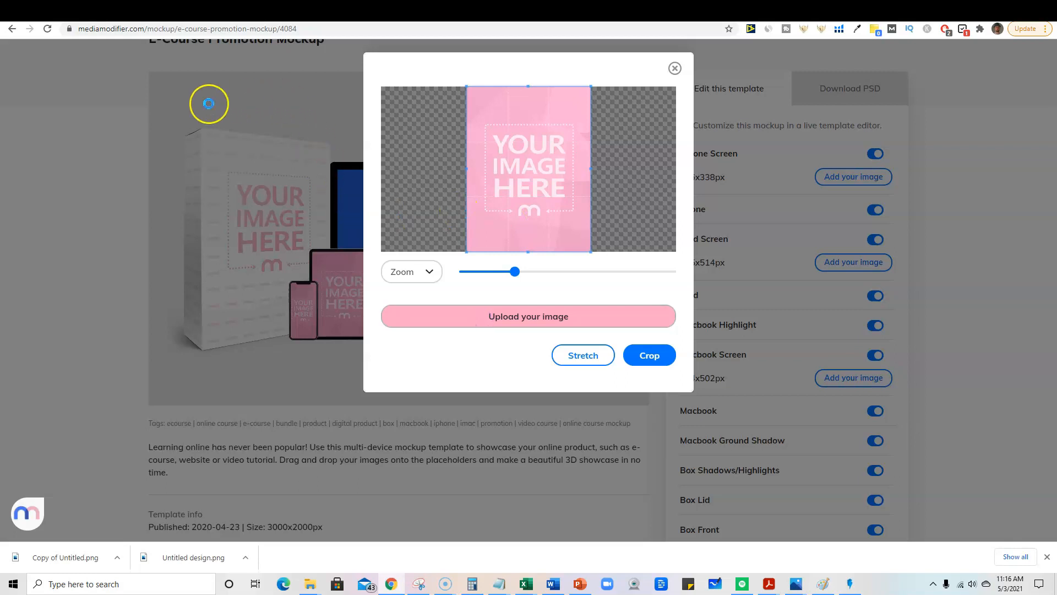
{"action": "left_click", "coordinate": [262, 108]}
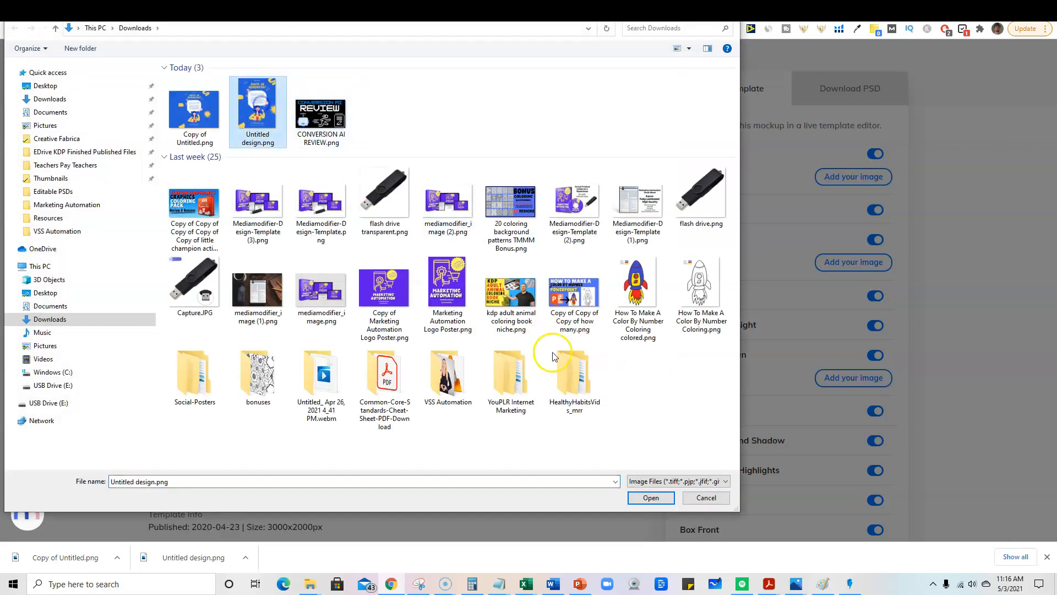
{"action": "left_click", "coordinate": [651, 497]}
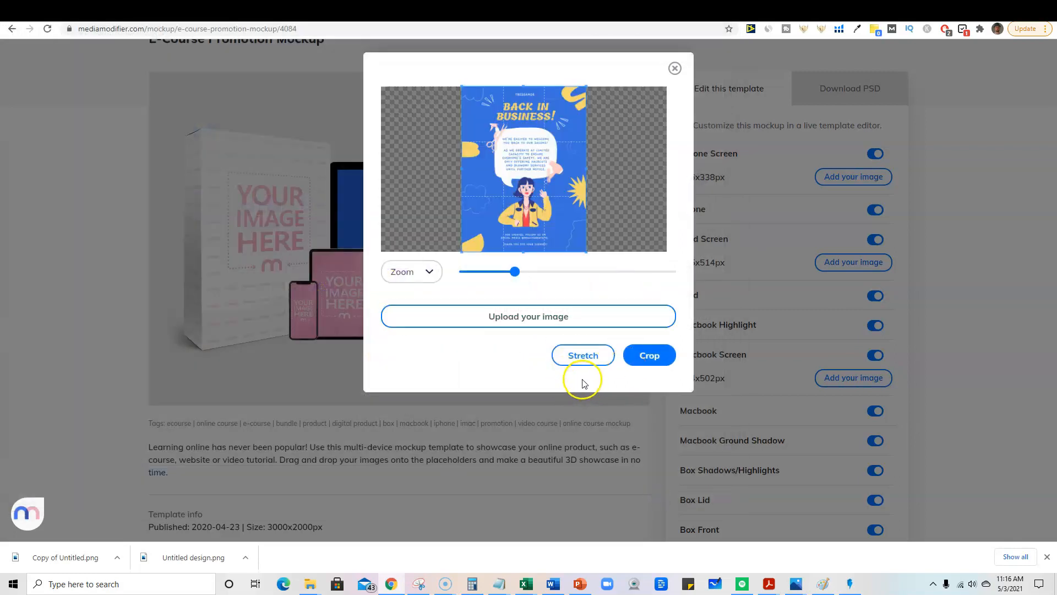
{"action": "left_click", "coordinate": [579, 357]}
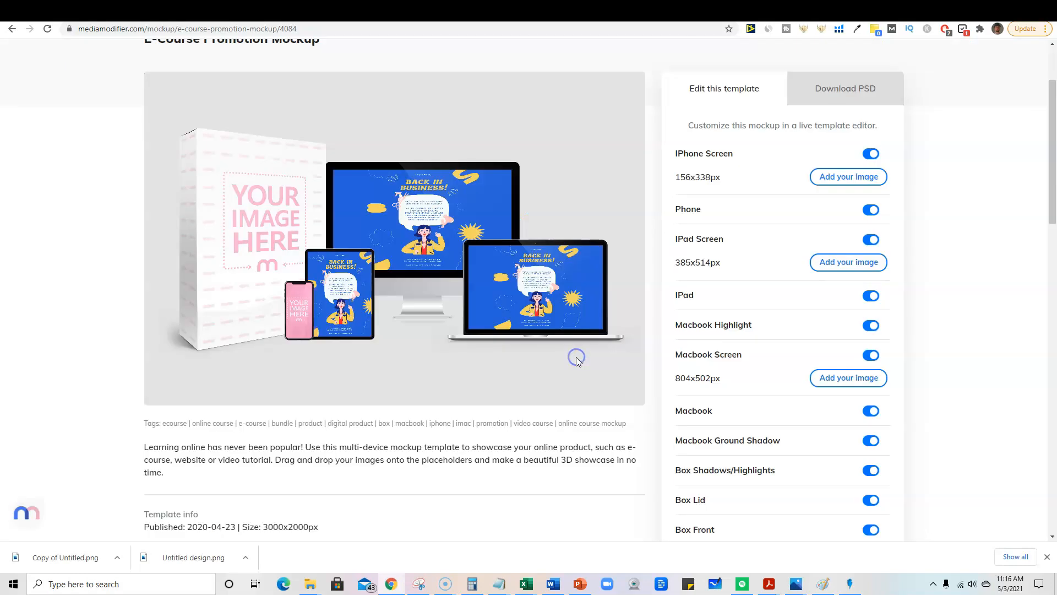
- Place Untitled design.png on the iPhone screen of the mockup, stretched to fit
{"action": "left_click", "coordinate": [301, 313]}
{"action": "left_click", "coordinate": [475, 319]}
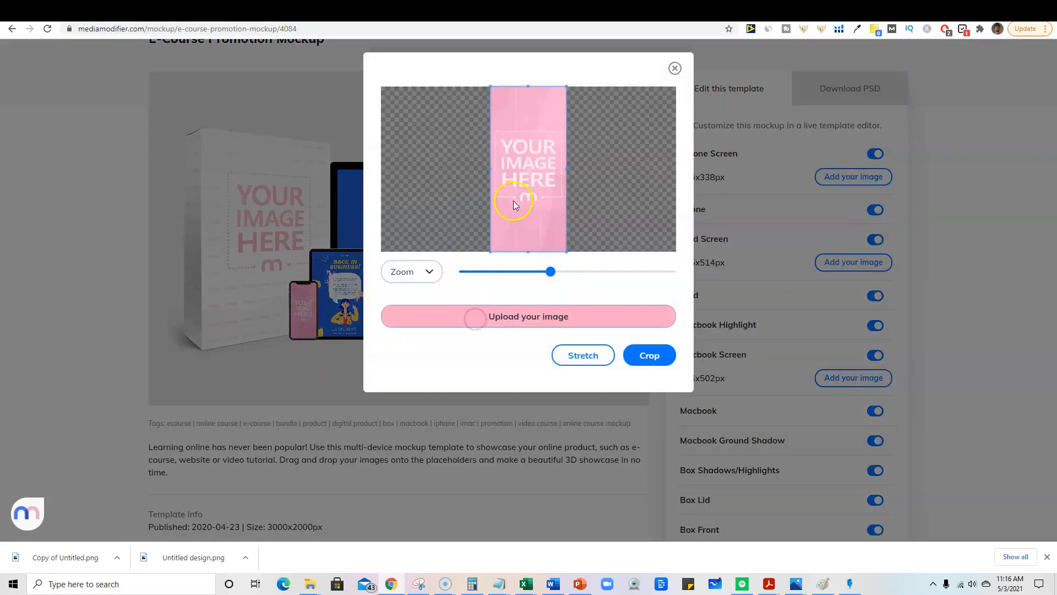
{"action": "left_click", "coordinate": [258, 109]}
{"action": "left_click", "coordinate": [663, 504]}
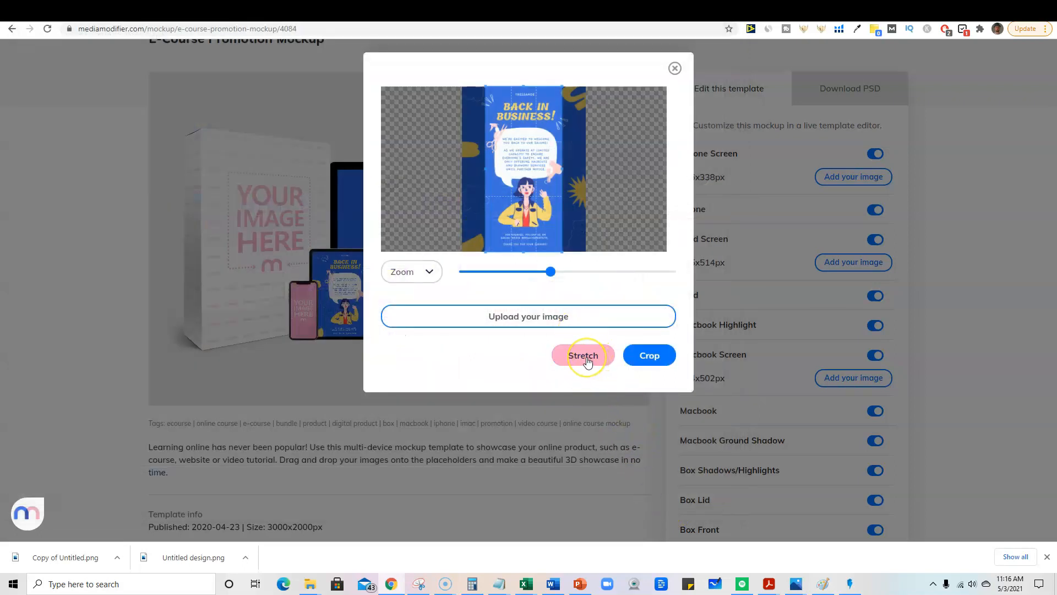
{"action": "left_click", "coordinate": [585, 356]}
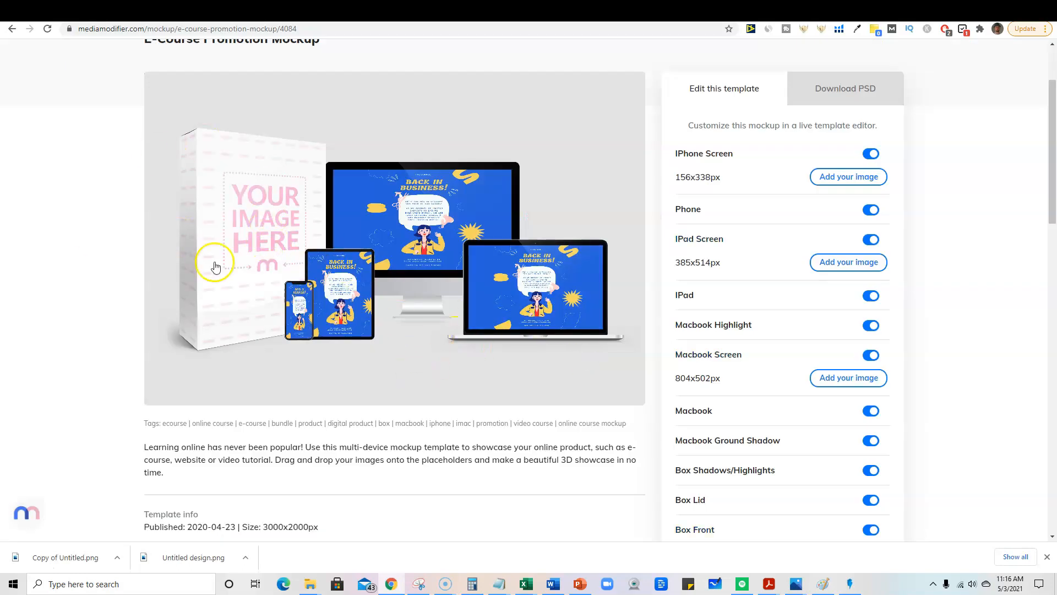
- Place the portrait poster image Untitled design.png on the front of the product box, stretched to fit
{"action": "left_click", "coordinate": [252, 227]}
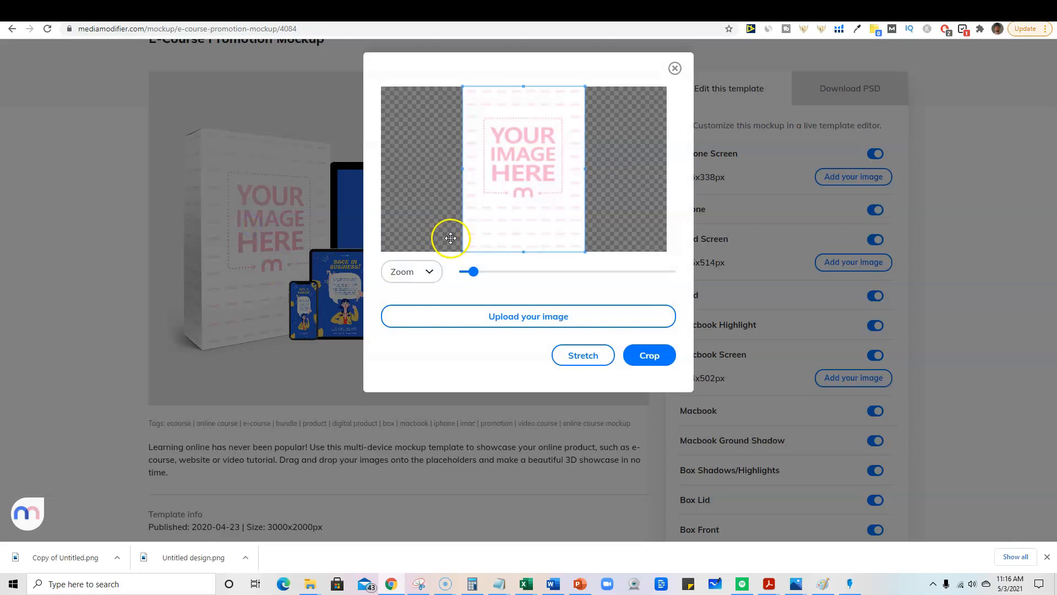
{"action": "left_click", "coordinate": [480, 317]}
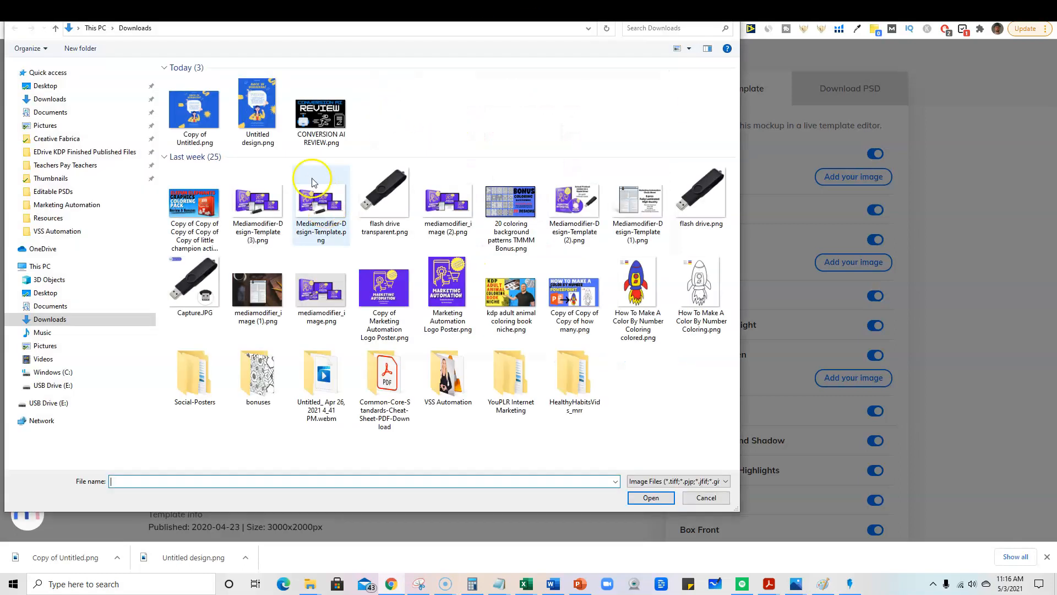
{"action": "left_click", "coordinate": [651, 497]}
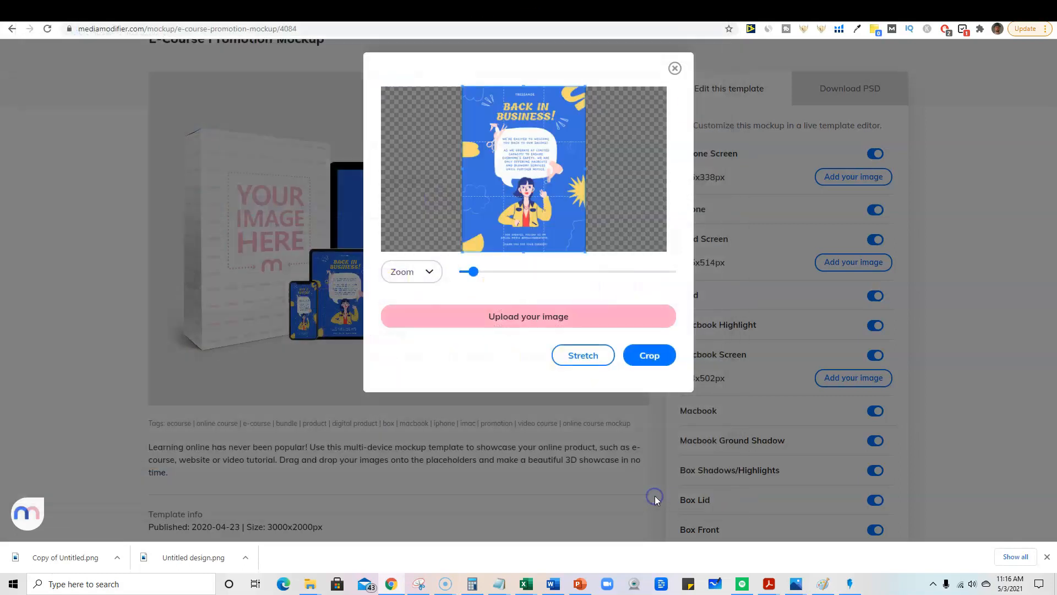
{"action": "left_click", "coordinate": [585, 355]}
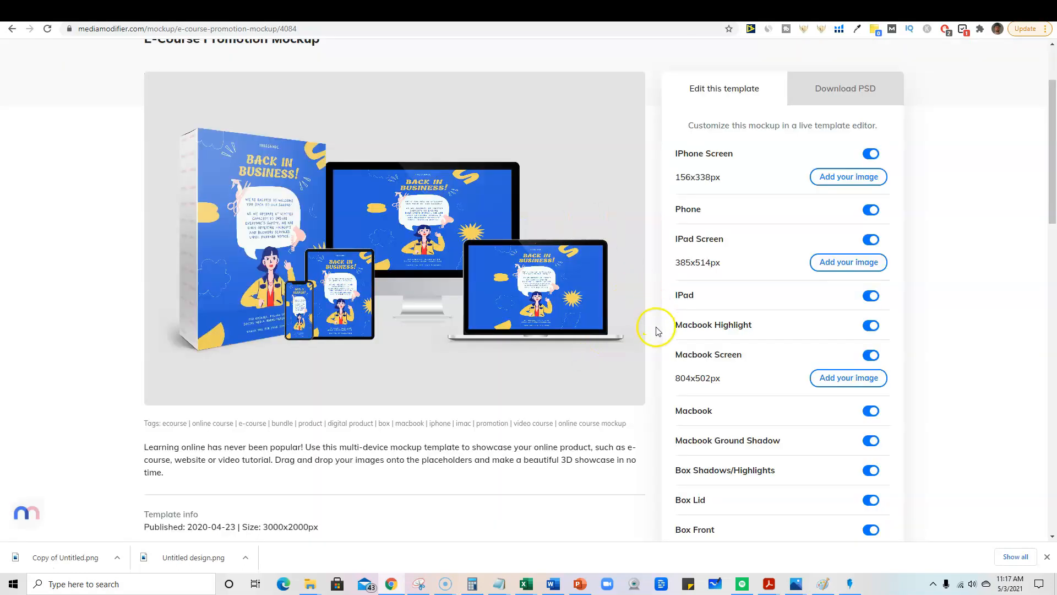
- Place Untitled design.png on the side of the product box, zoomed in and cropped to a plain blue area of the poster
{"action": "left_click", "coordinate": [189, 270]}
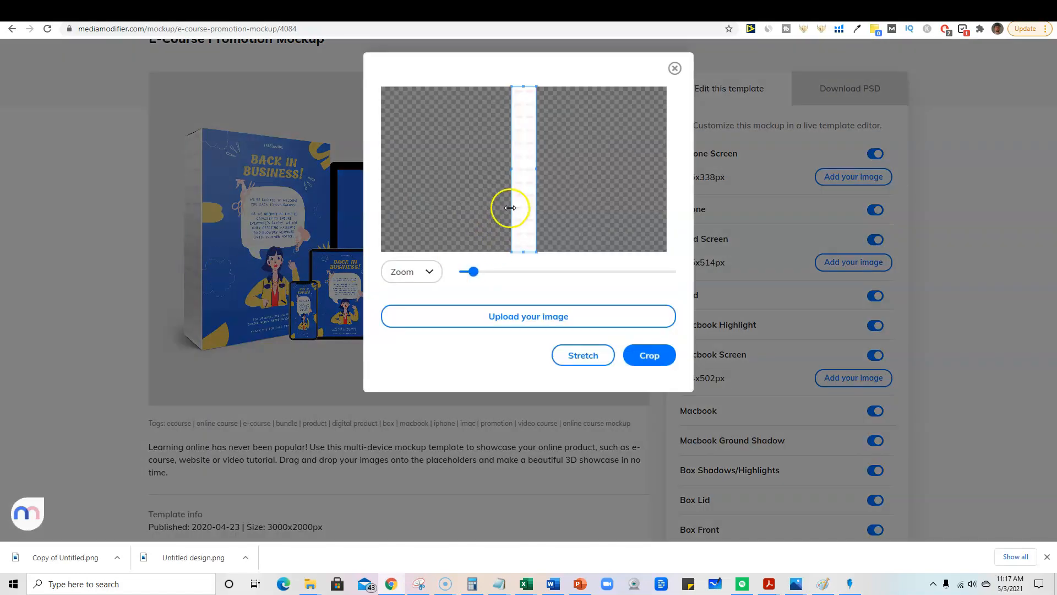
{"action": "left_click", "coordinate": [514, 317]}
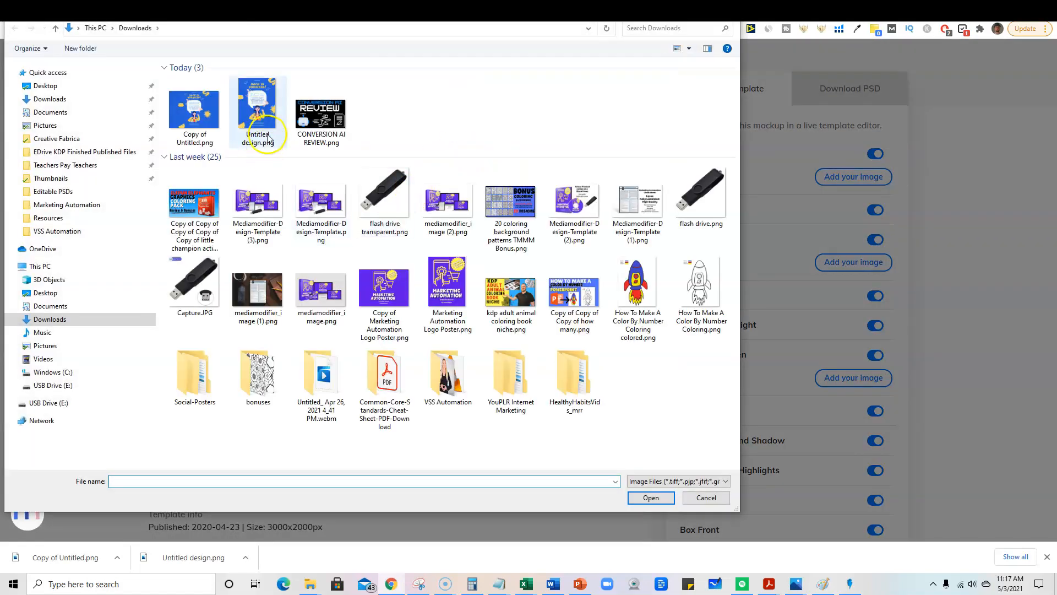
{"action": "left_click", "coordinate": [257, 110]}
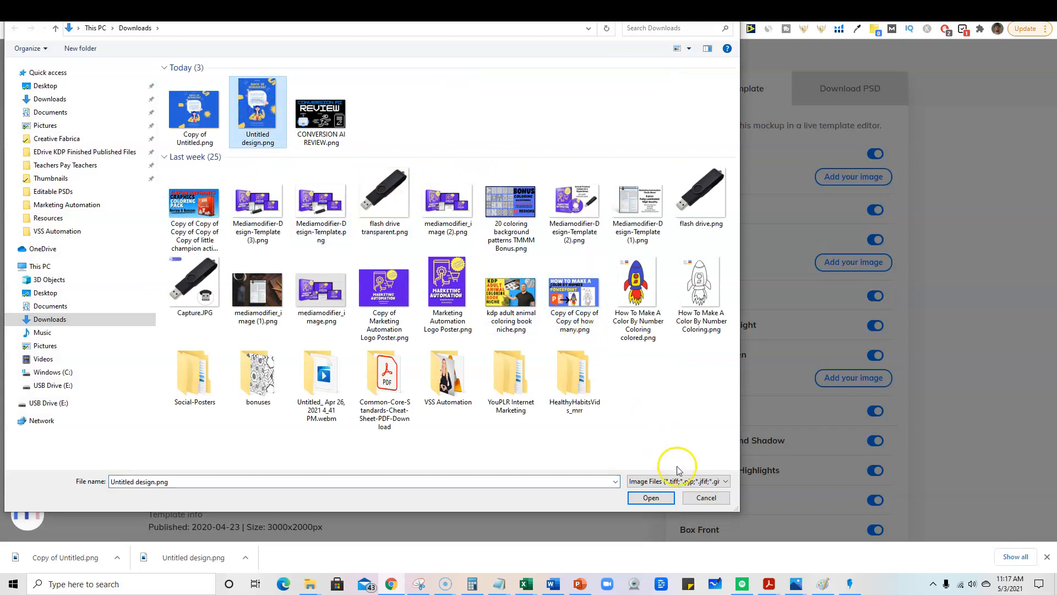
{"action": "left_click", "coordinate": [660, 498]}
{"action": "left_click_drag", "start_coordinate": [516, 213], "coordinate": [490, 217]}
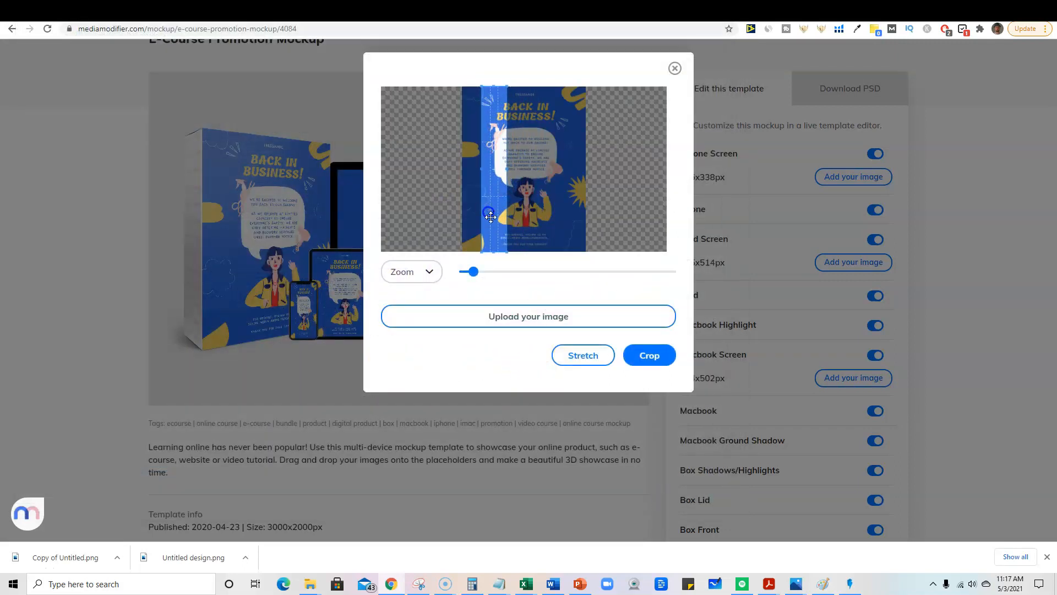
{"action": "left_click_drag", "start_coordinate": [473, 272], "coordinate": [519, 272]}
{"action": "mouse_move", "coordinate": [506, 233]}
{"action": "left_mouse_down"}
{"action": "mouse_move", "coordinate": [463, 213]}
{"action": "mouse_move", "coordinate": [533, 220]}
{"action": "mouse_move", "coordinate": [689, 178]}
{"action": "mouse_move", "coordinate": [625, 182]}
{"action": "mouse_move", "coordinate": [650, 187]}
{"action": "mouse_move", "coordinate": [639, 187]}
{"action": "left_mouse_up"}
{"action": "left_click", "coordinate": [578, 358]}
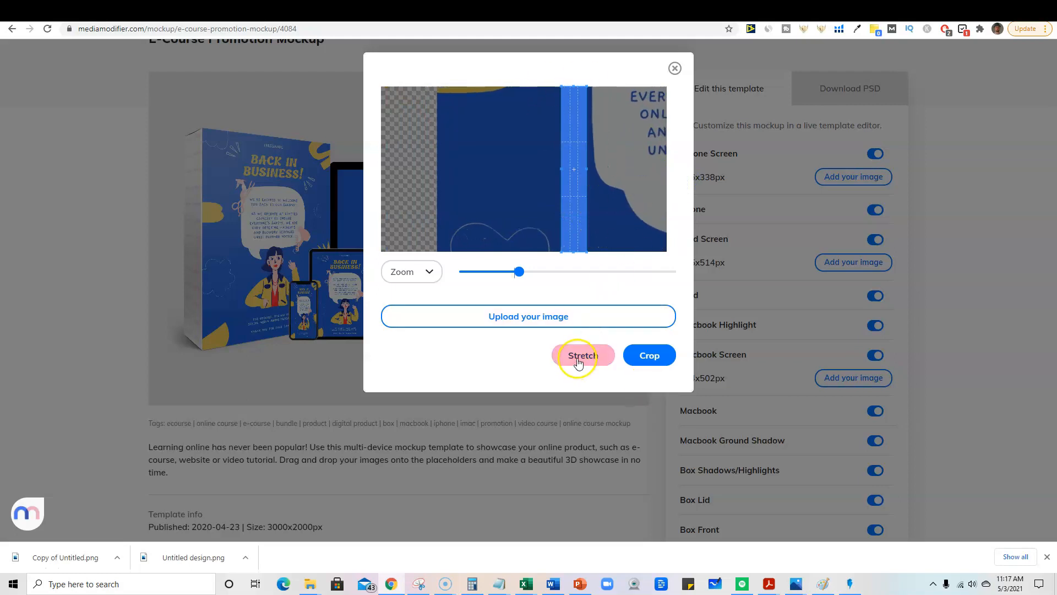
{"action": "left_click", "coordinate": [644, 356]}
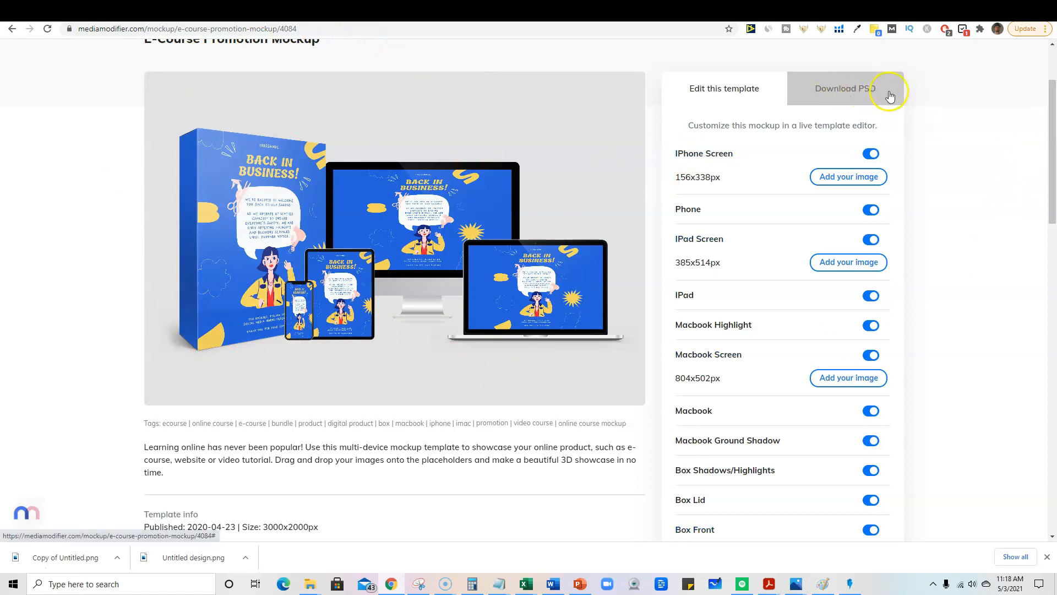
- Download the finished mockup as a PNG image and open the downloaded file
{"action": "scroll", "coordinate": [866, 406], "scroll_direction": "down", "scroll_amount": 5}
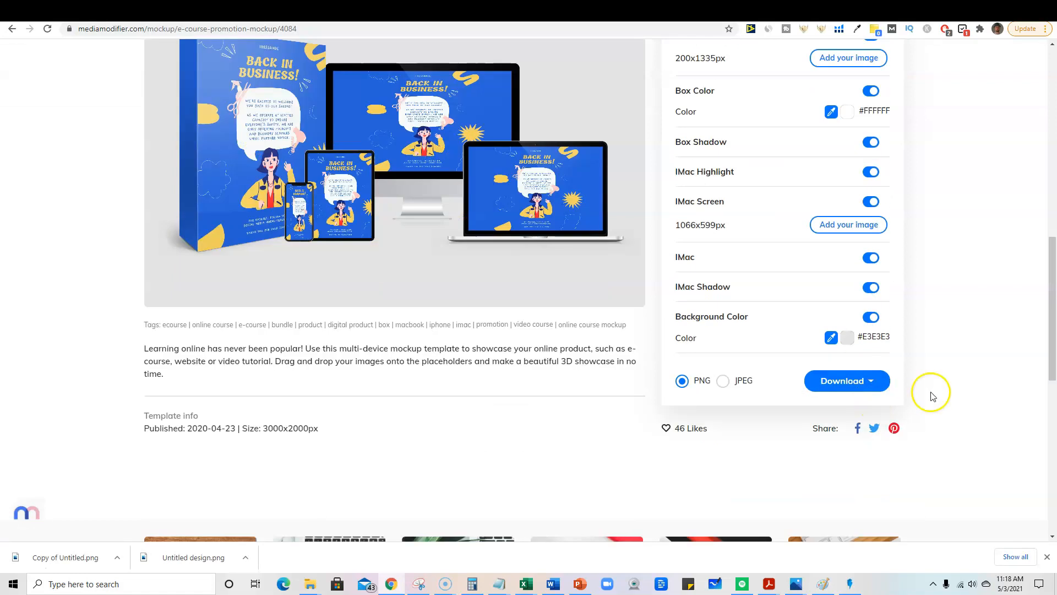
{"action": "scroll", "coordinate": [930, 396], "scroll_direction": "down", "scroll_amount": 4}
{"action": "scroll", "coordinate": [938, 382], "scroll_direction": "up", "scroll_amount": 5}
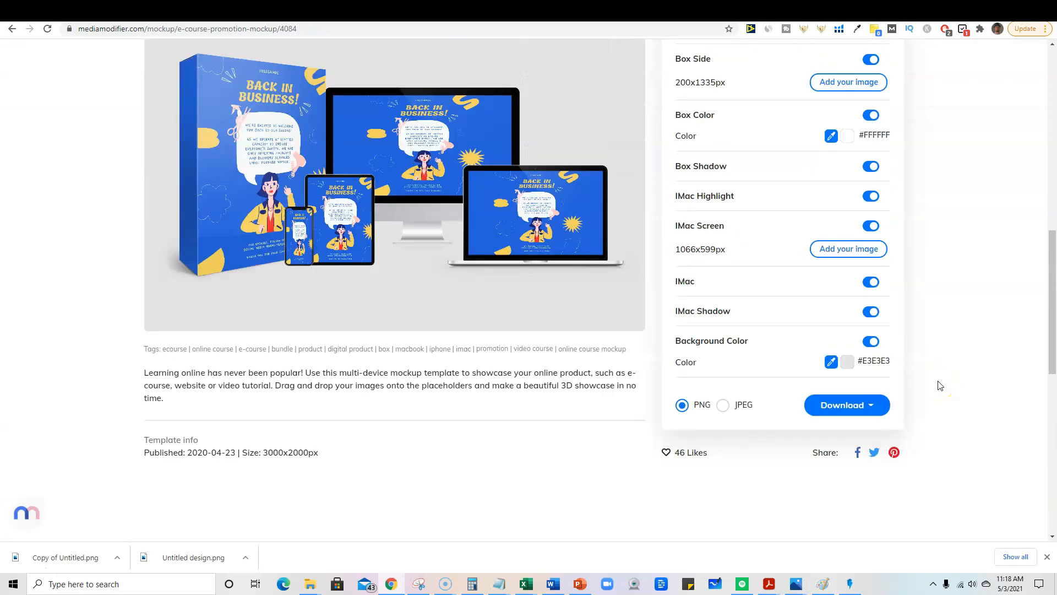
{"action": "scroll", "coordinate": [939, 384], "scroll_direction": "up", "scroll_amount": 5}
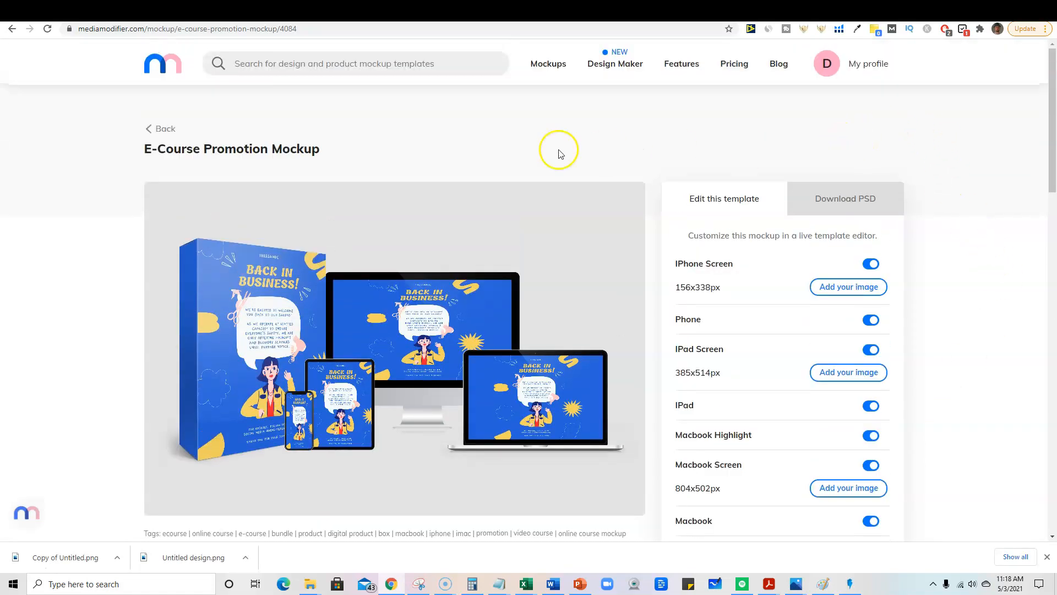
{"action": "scroll", "coordinate": [979, 354], "scroll_direction": "down", "scroll_amount": 5}
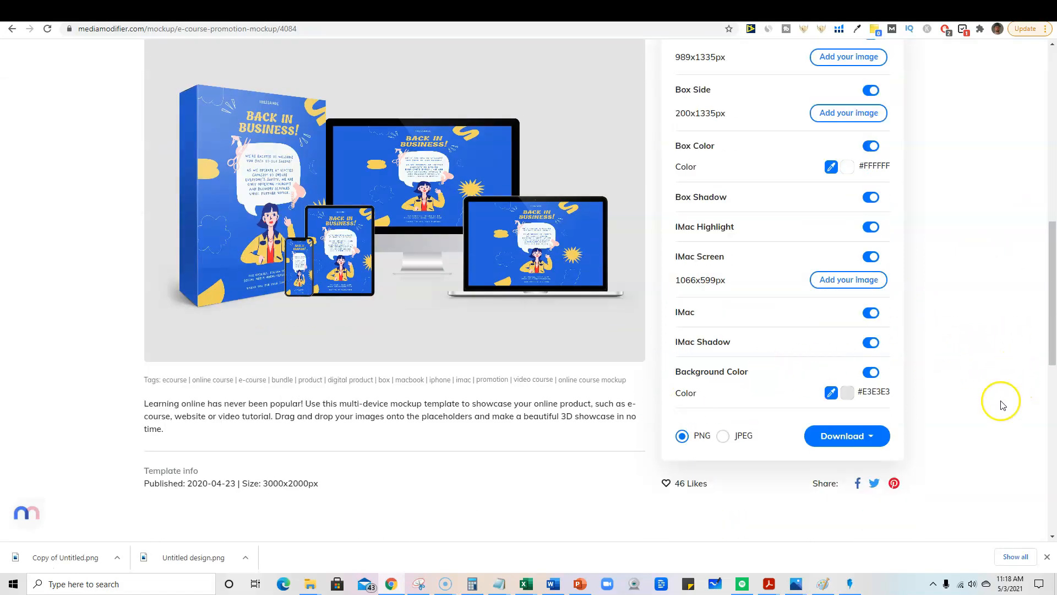
{"action": "left_click", "coordinate": [856, 439]}
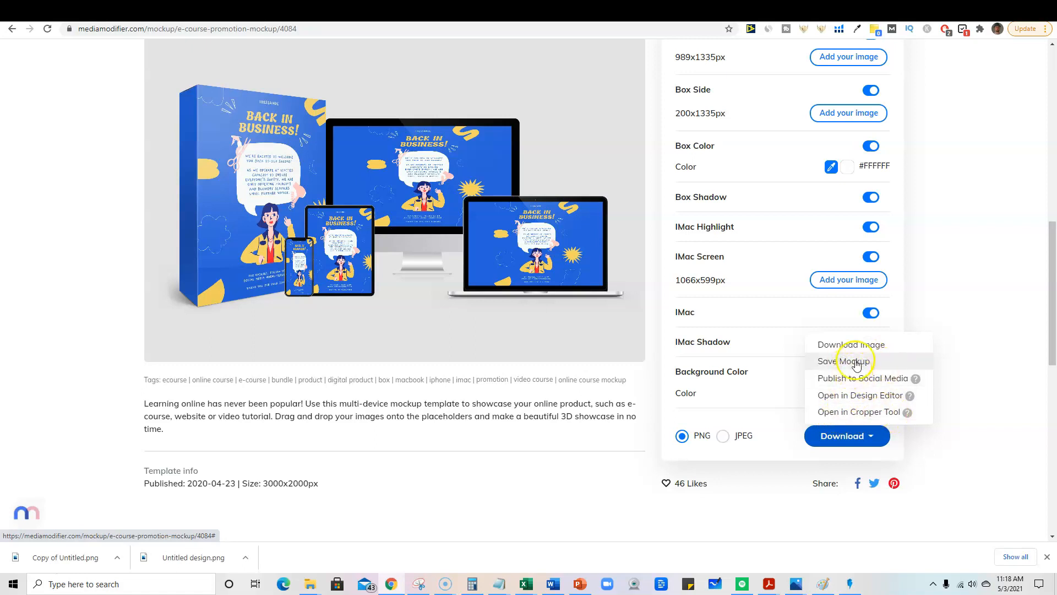
{"action": "left_click", "coordinate": [870, 345]}
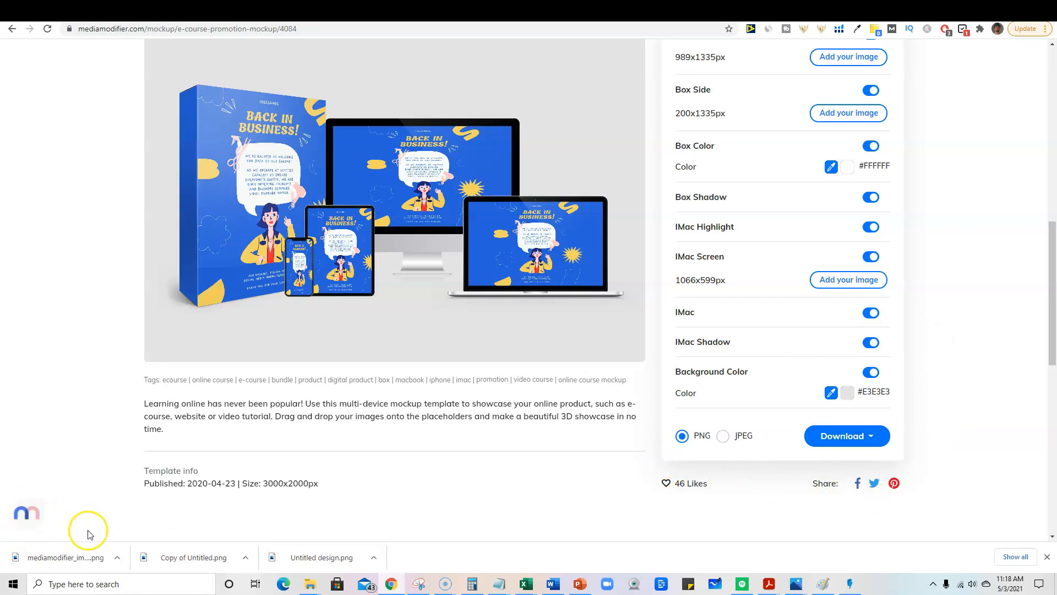
{"action": "left_click", "coordinate": [64, 557]}
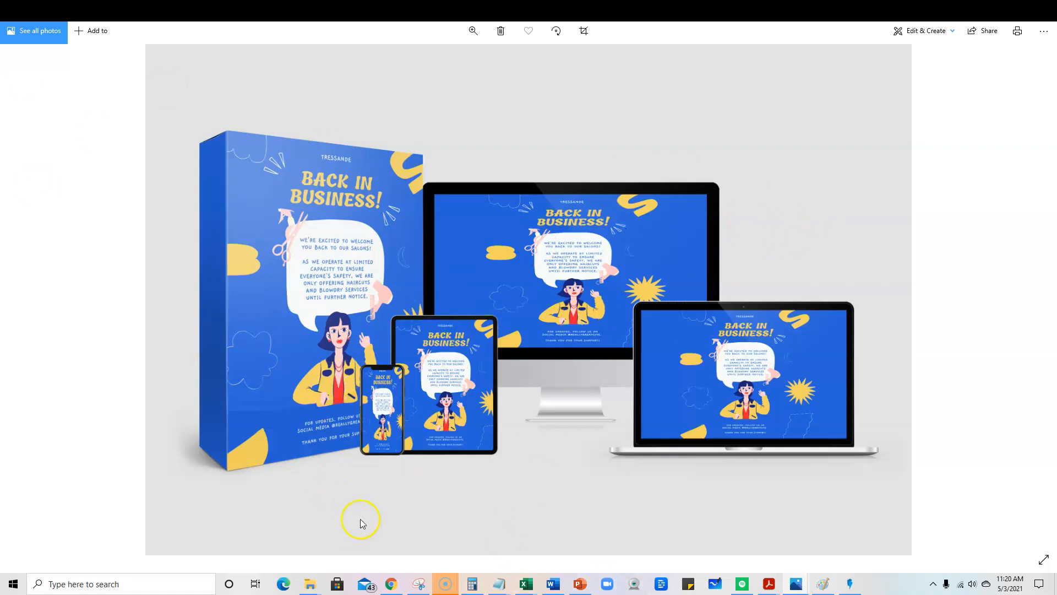
- Switch back to Chrome and open the mockup in the Design Editor
{"action": "left_click", "coordinate": [392, 585]}
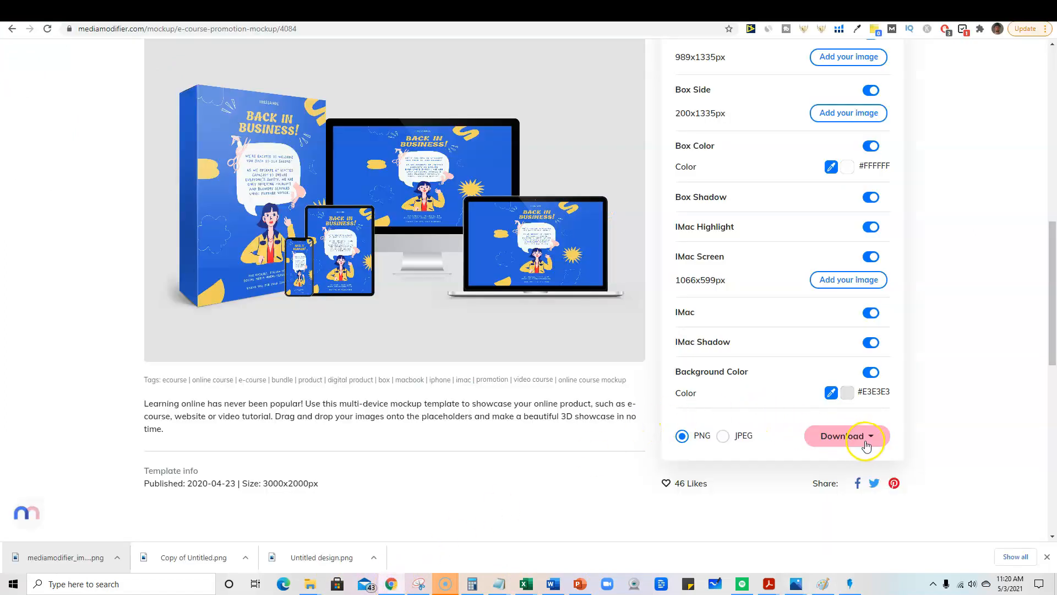
{"action": "scroll", "coordinate": [514, 132], "scroll_direction": "up", "scroll_amount": 3}
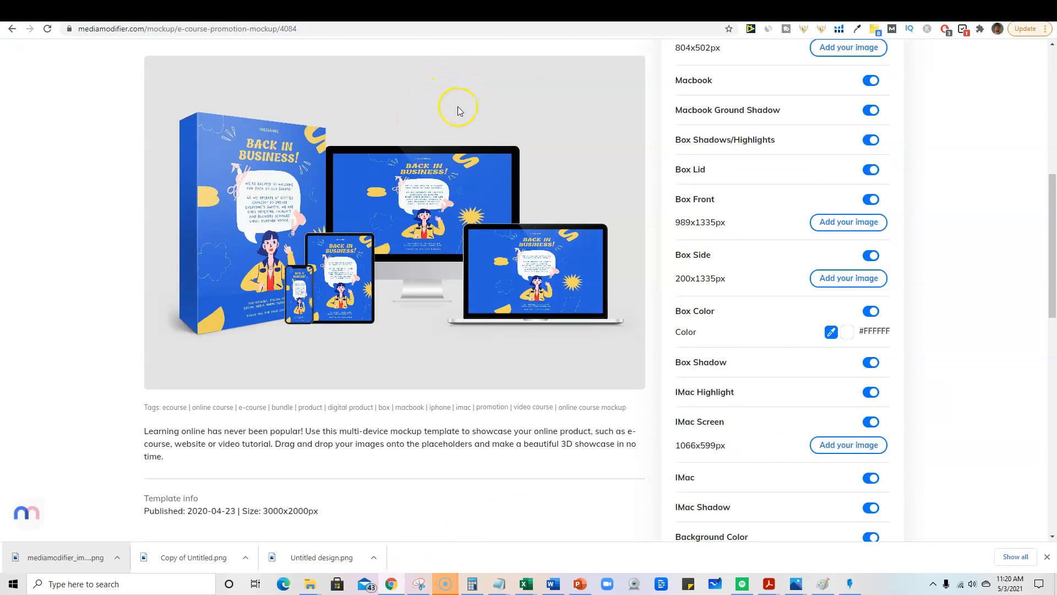
{"action": "scroll", "coordinate": [836, 440], "scroll_direction": "down", "scroll_amount": 4}
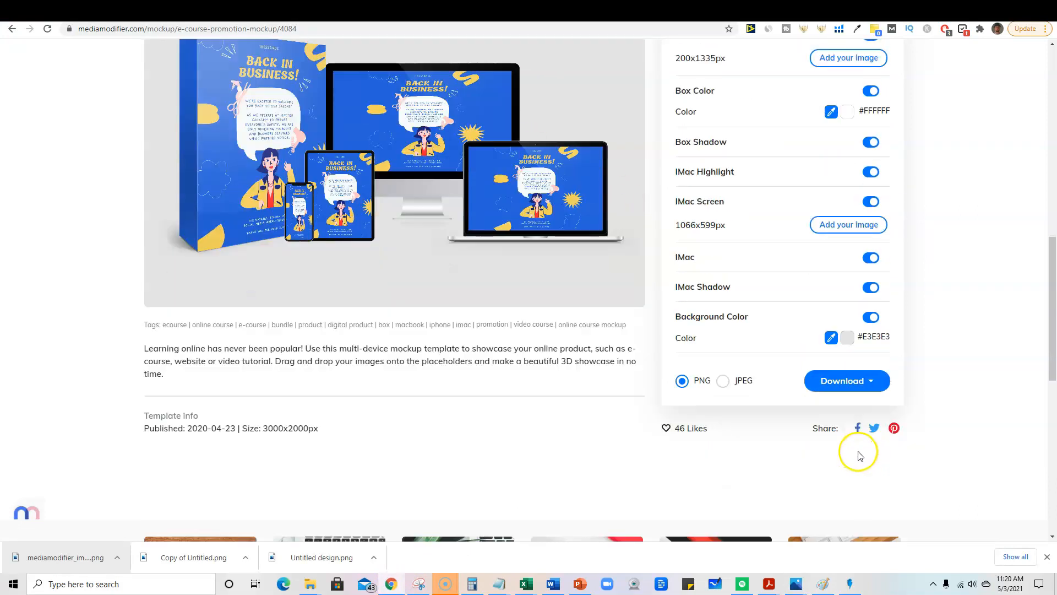
{"action": "left_click", "coordinate": [875, 382]}
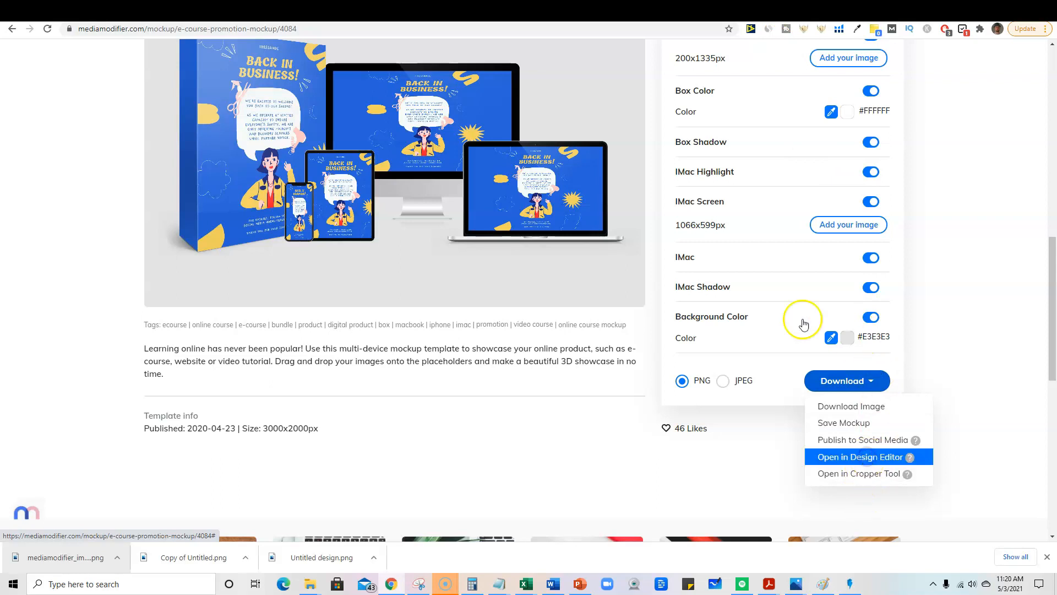
{"action": "left_click", "coordinate": [784, 343]}
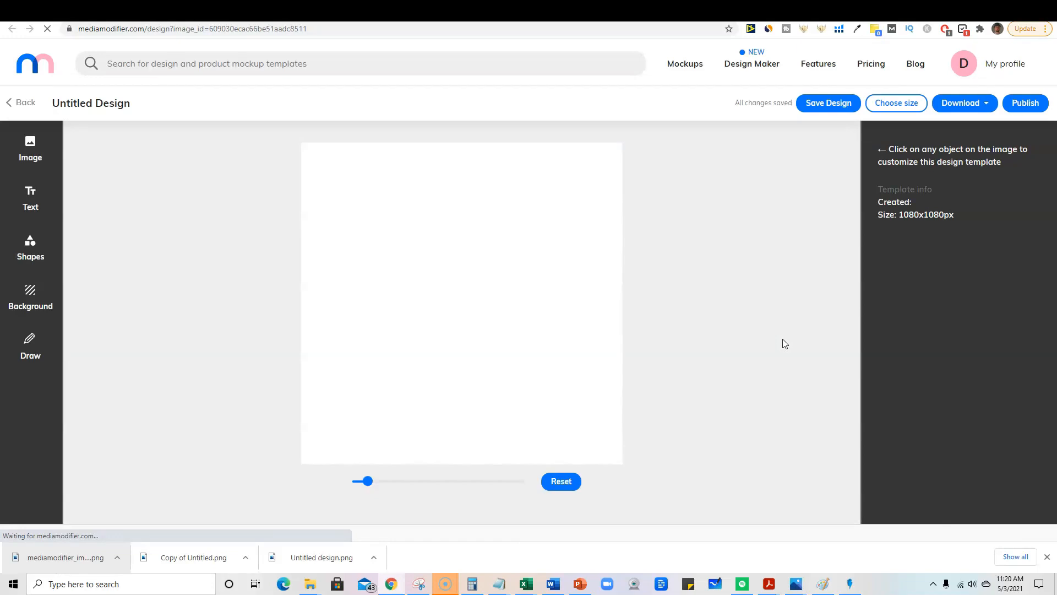
- Add heading text to the design, moving one "Heading" into the empty area above the iMac
{"action": "left_click", "coordinate": [34, 207]}
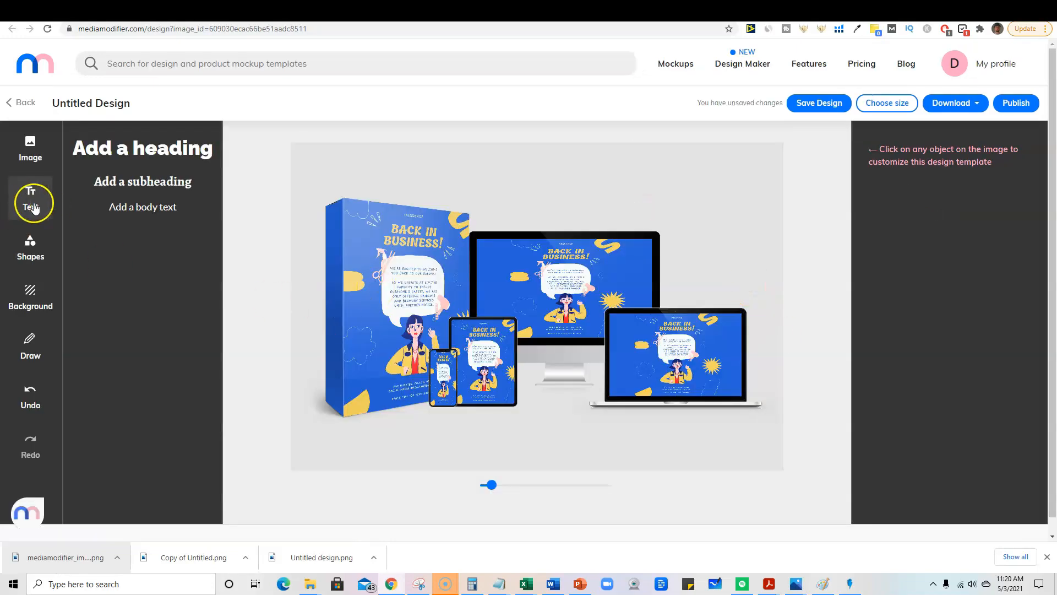
{"action": "left_click", "coordinate": [132, 146]}
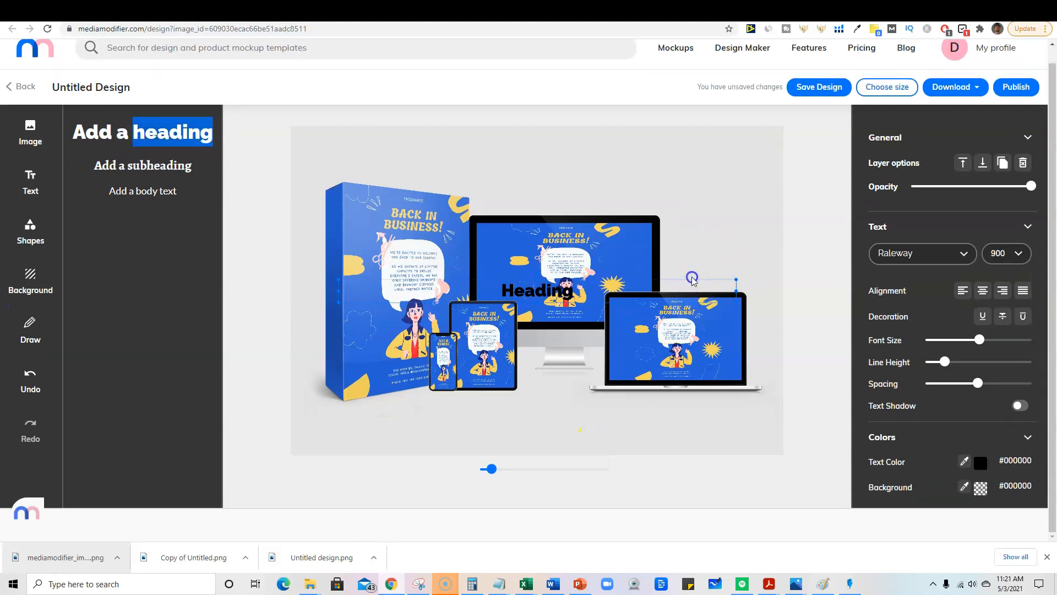
{"action": "left_click_drag", "start_coordinate": [693, 279], "coordinate": [696, 149]}
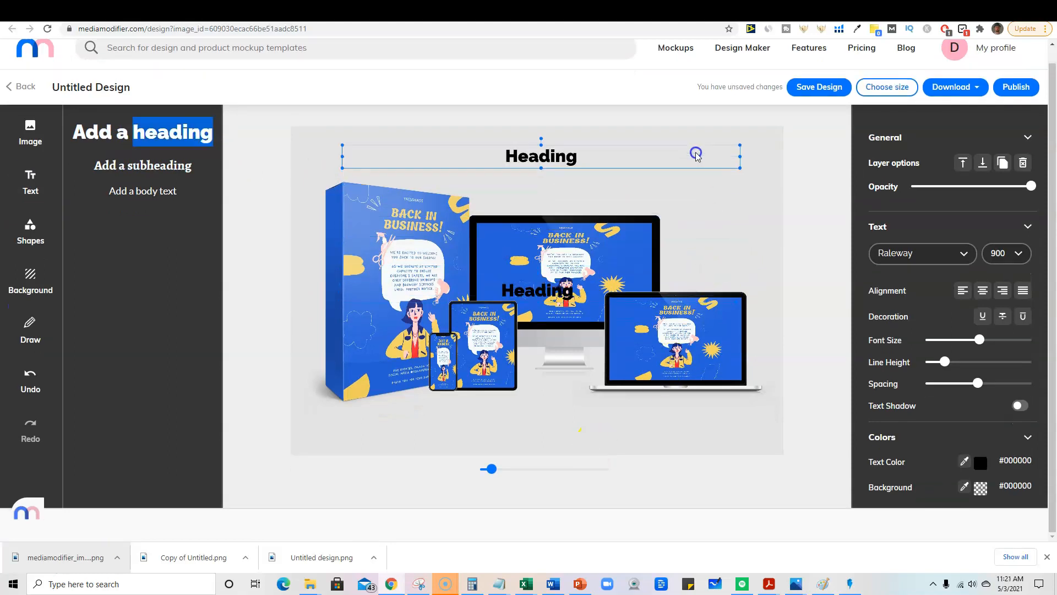
{"action": "left_click", "coordinate": [626, 192]}
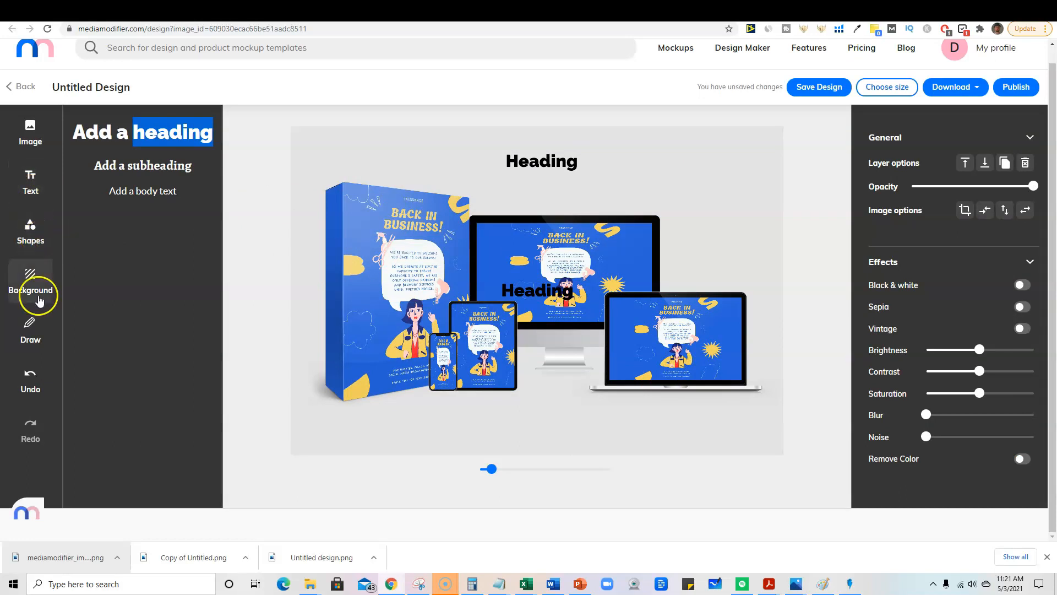
- Draw a black freehand rectangle and a freehand ellipse with the Pencil, one on each side of the upper heading
{"action": "left_click", "coordinate": [36, 330]}
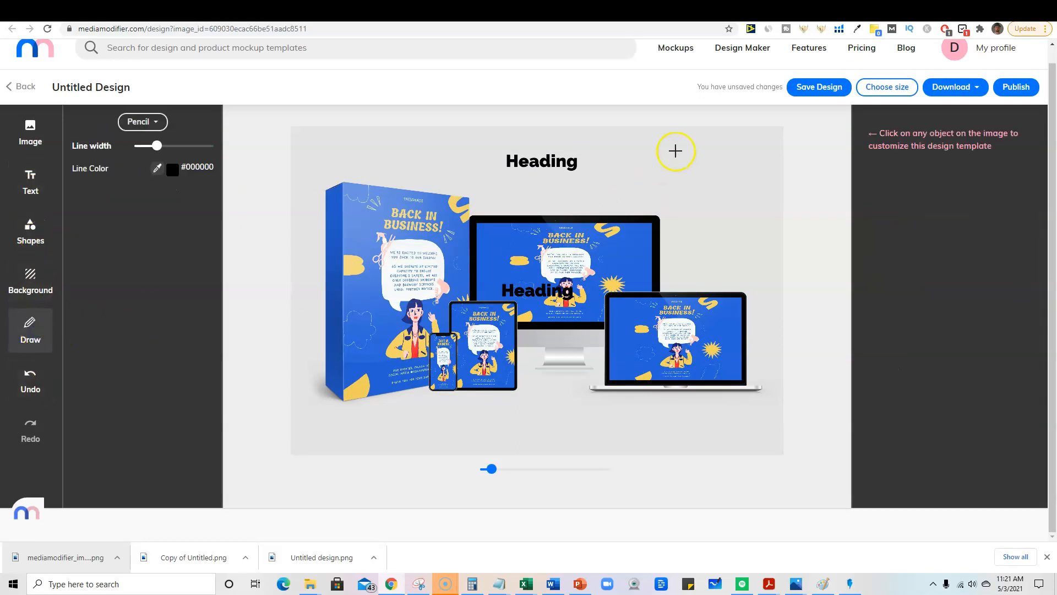
{"action": "mouse_move", "coordinate": [658, 186]}
{"action": "left_mouse_down"}
{"action": "mouse_move", "coordinate": [712, 192]}
{"action": "mouse_move", "coordinate": [723, 151]}
{"action": "left_mouse_up"}
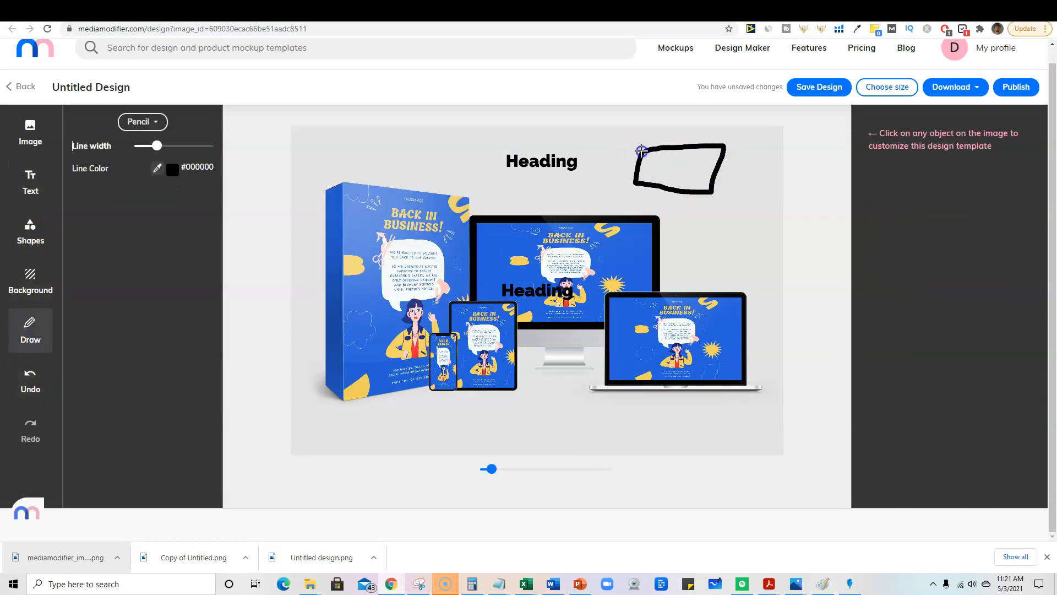
{"action": "mouse_move", "coordinate": [466, 145]}
{"action": "left_mouse_down"}
{"action": "mouse_move", "coordinate": [419, 150]}
{"action": "mouse_move", "coordinate": [470, 168]}
{"action": "mouse_move", "coordinate": [451, 140]}
{"action": "left_mouse_up"}
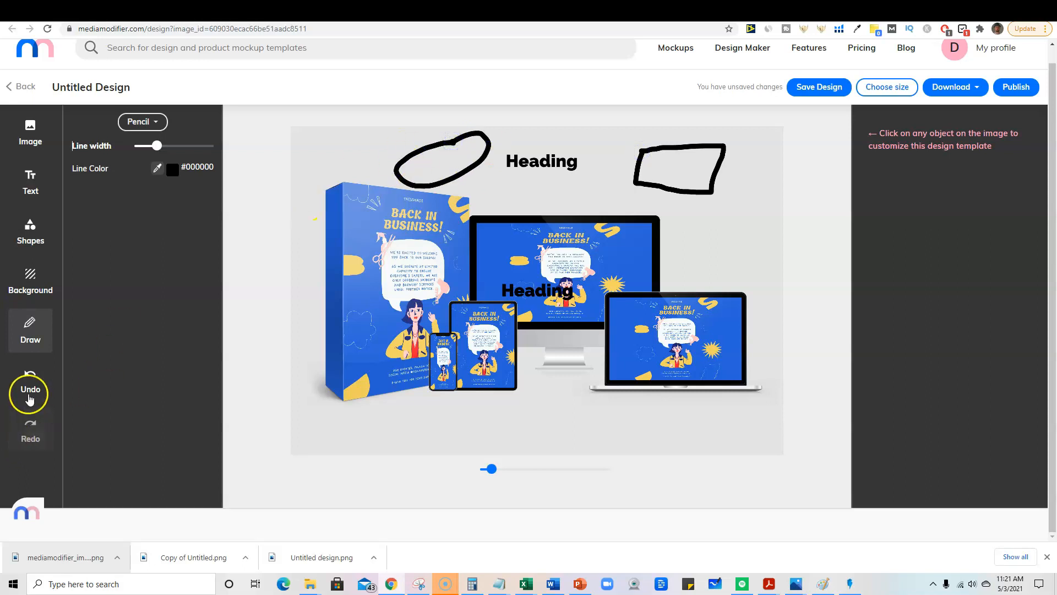
- Add the mountain road photo from the free photos, tilt it clockwise, shrink it and place it just above the MacBook
{"action": "left_click", "coordinate": [29, 142]}
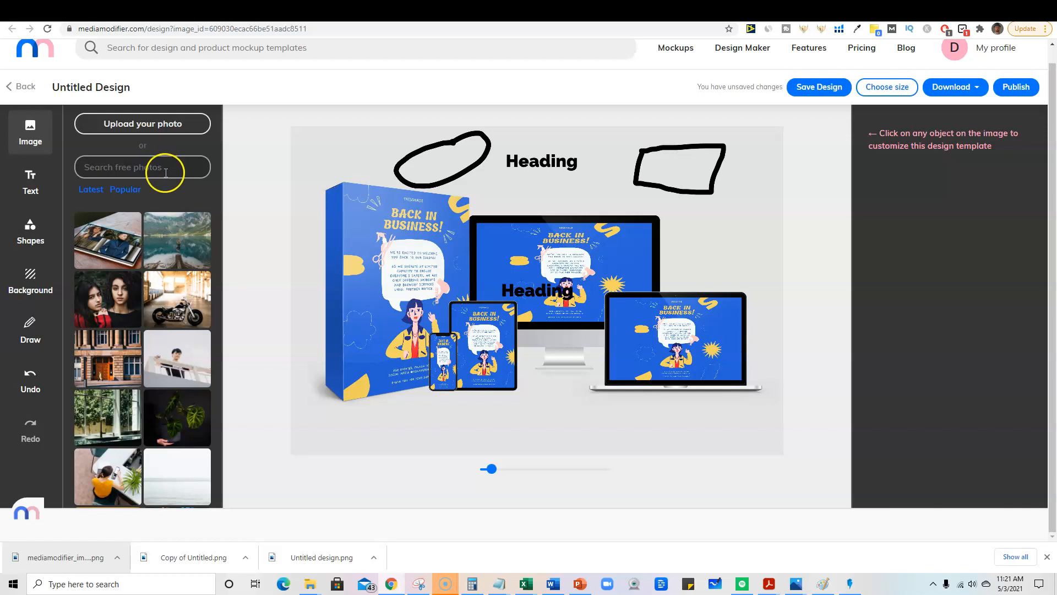
{"action": "scroll", "coordinate": [175, 336], "scroll_direction": "down", "scroll_amount": 5}
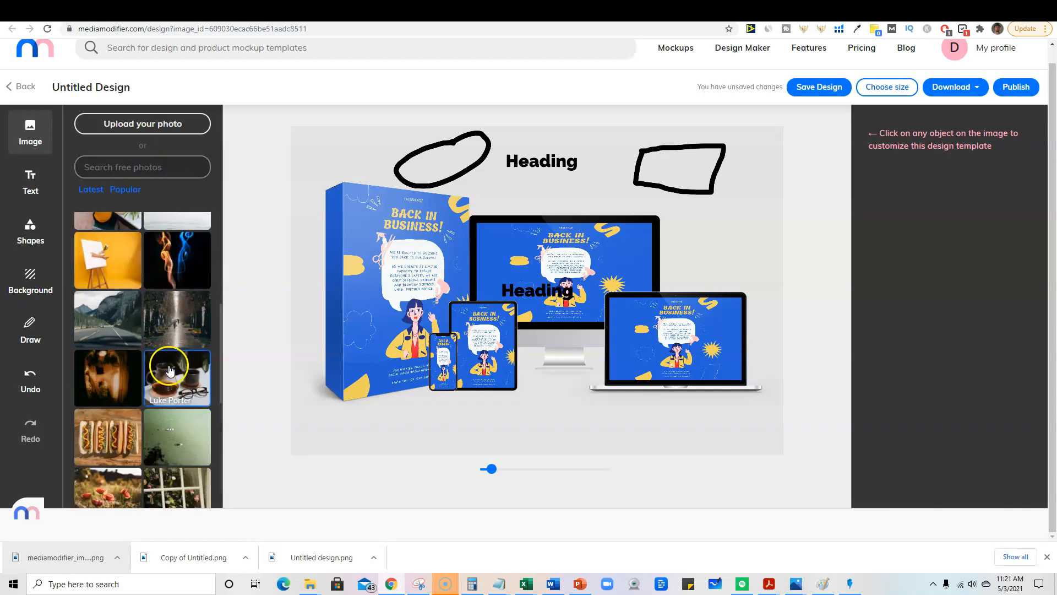
{"action": "left_click", "coordinate": [123, 325]}
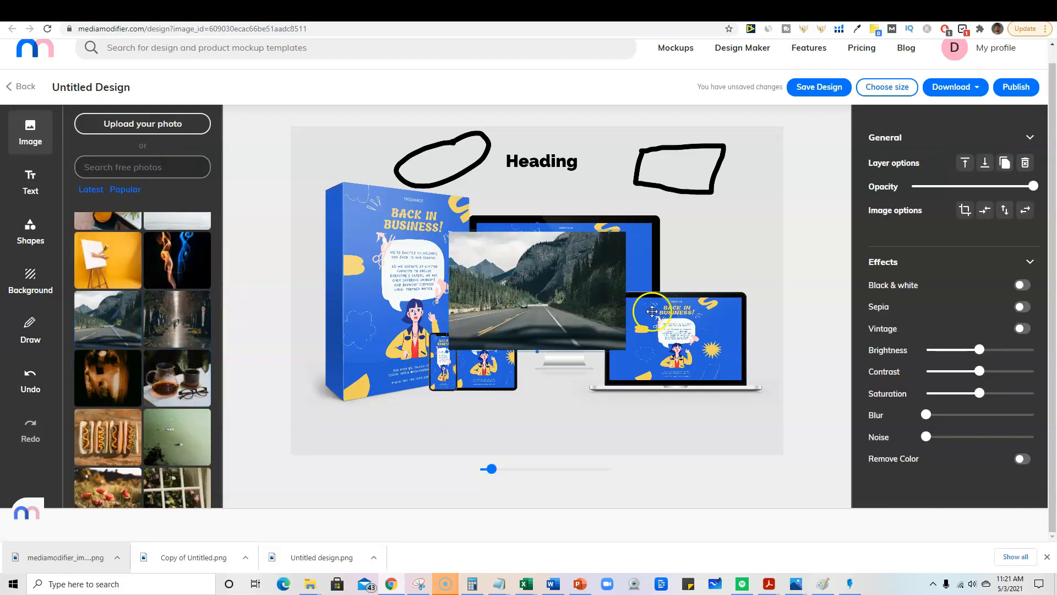
{"action": "left_click_drag", "start_coordinate": [497, 269], "coordinate": [645, 252]}
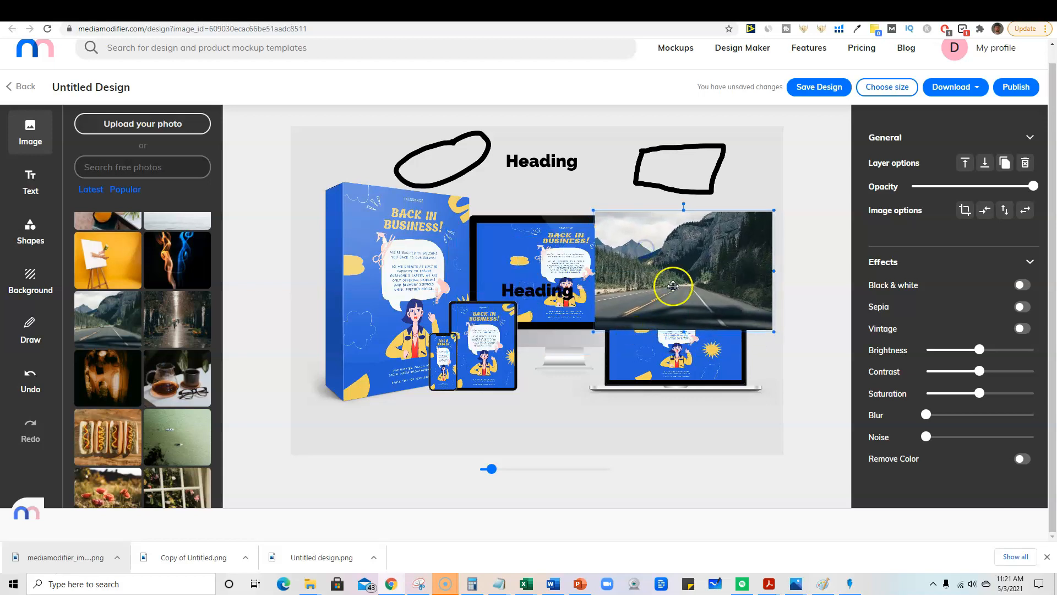
{"action": "left_click_drag", "start_coordinate": [684, 202], "coordinate": [703, 205]}
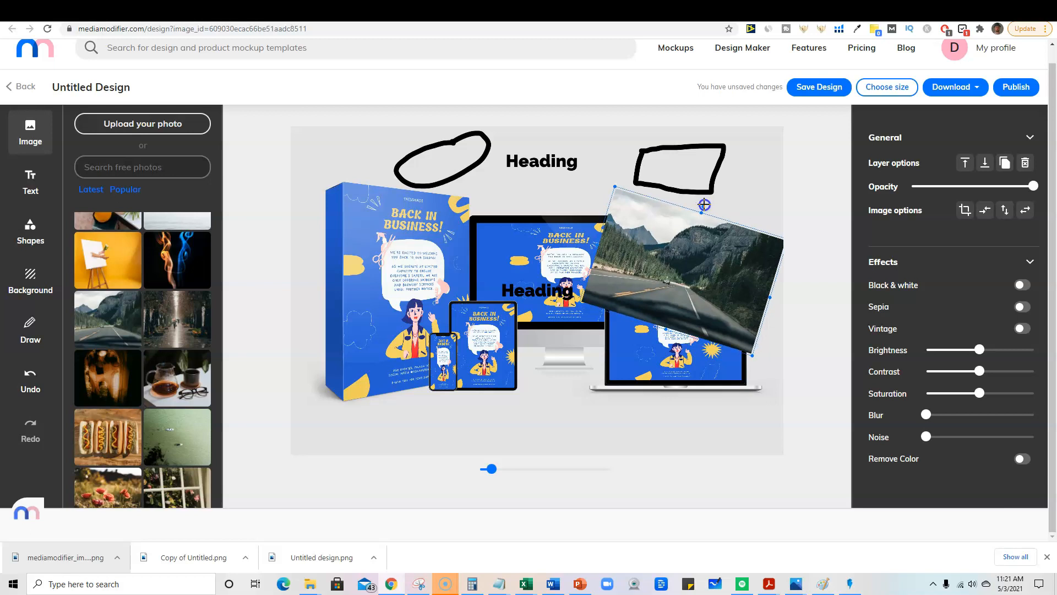
{"action": "left_click", "coordinate": [985, 163]}
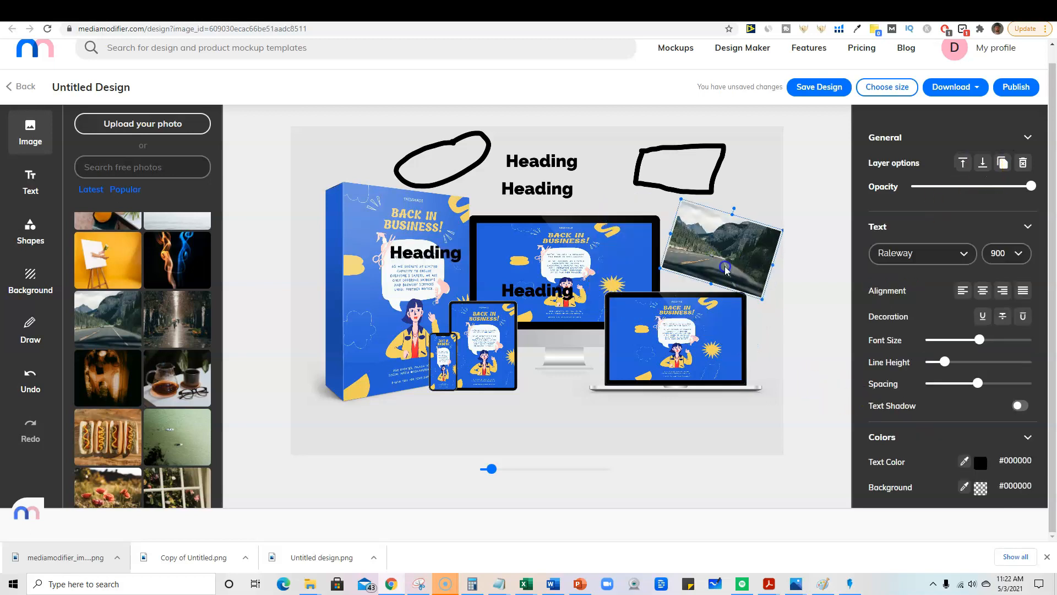
{"action": "left_click", "coordinate": [805, 387]}
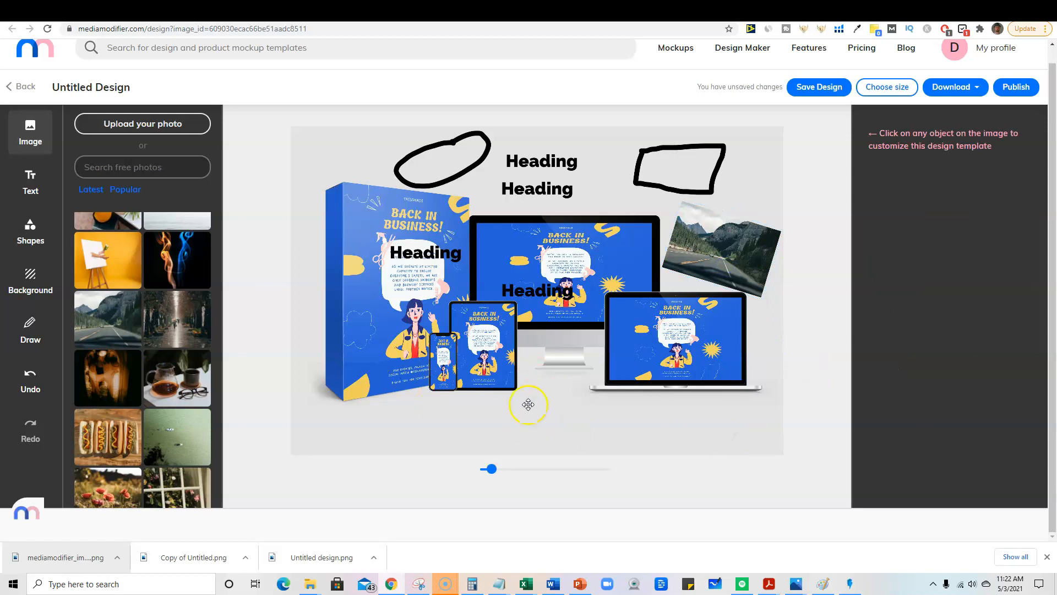